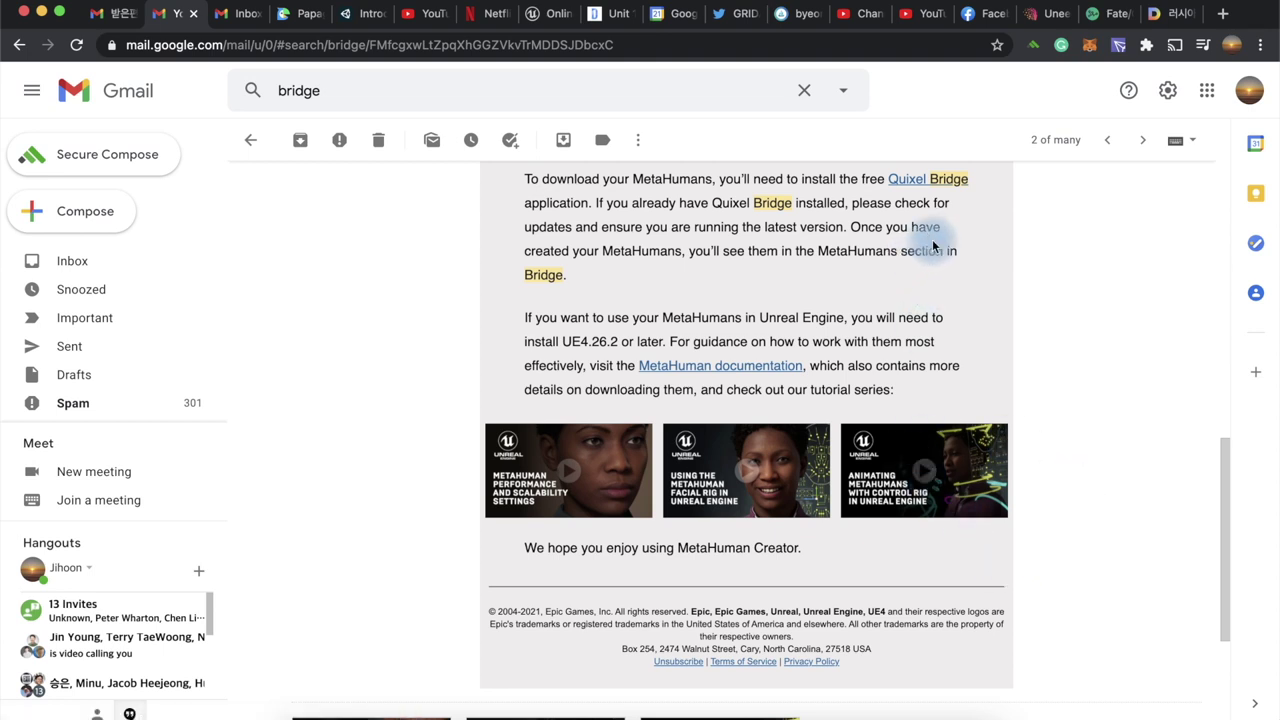
Open the Quixel Bridge download page from the MetaHuman email's link in a new tab
click(929, 182)
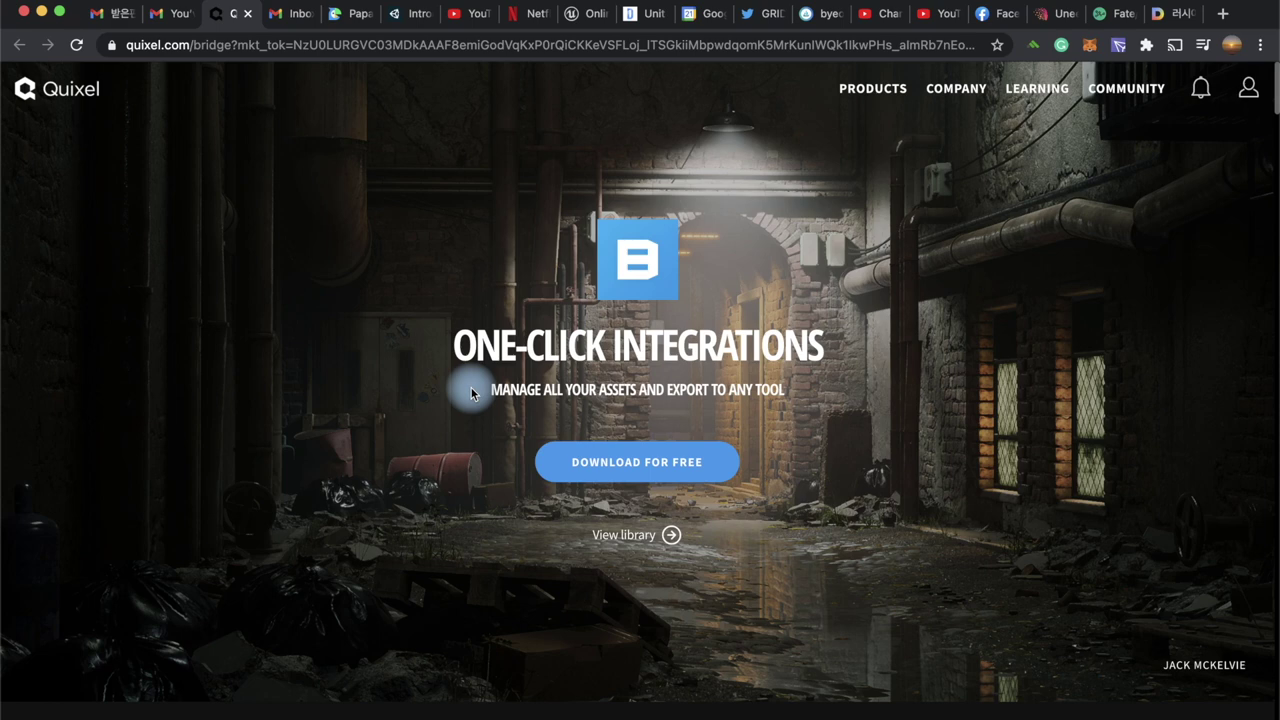
Check the account options on quixel.com, then switch to the Quixel Bridge desktop app
click(673, 473)
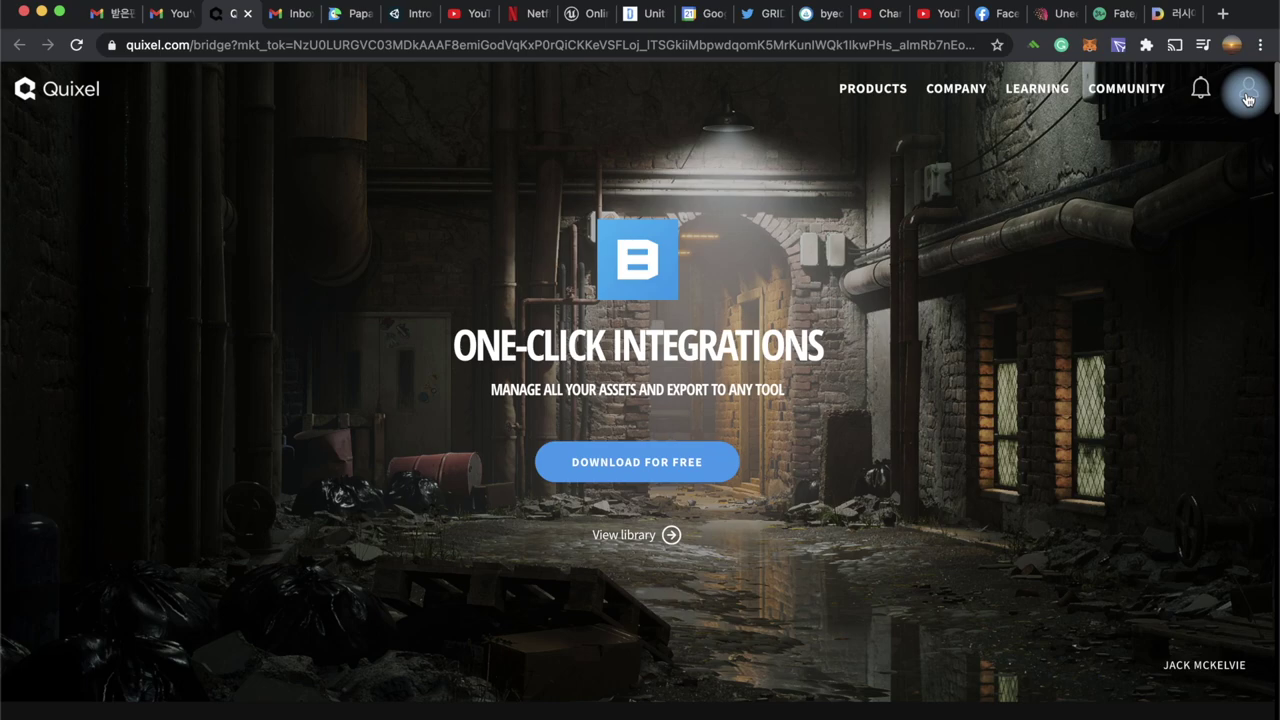
click(1247, 97)
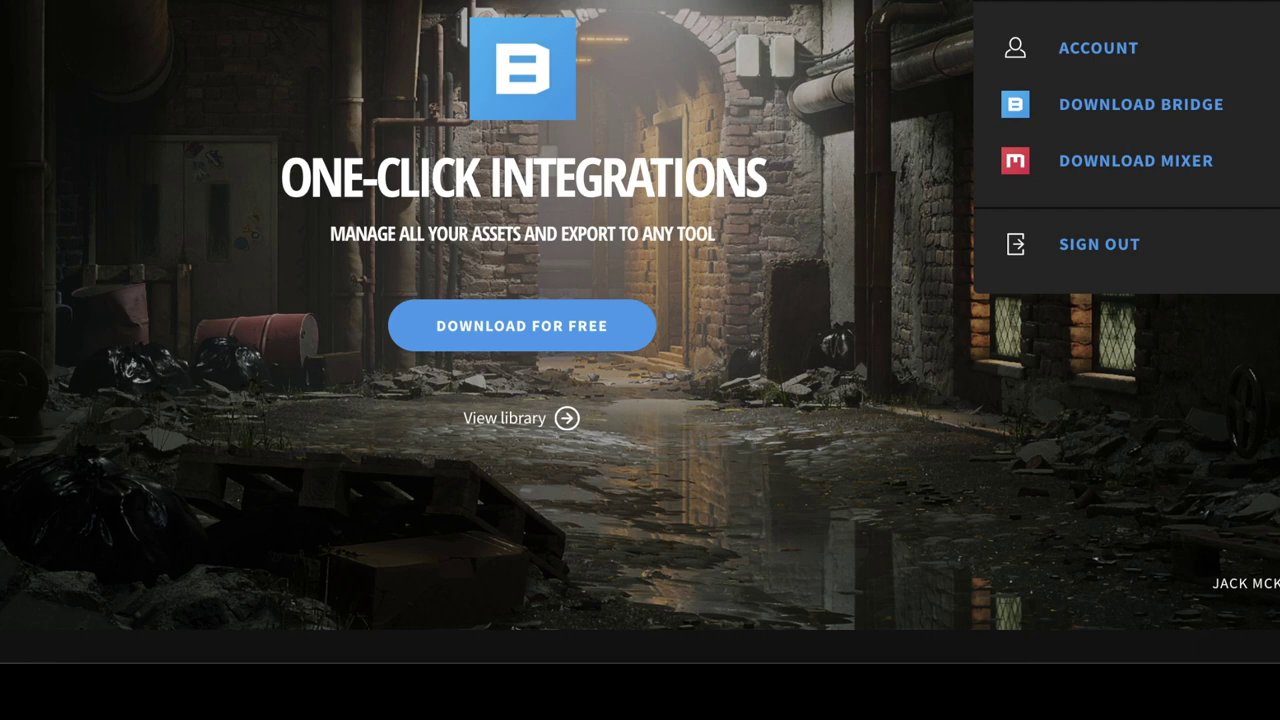
click(789, 493)
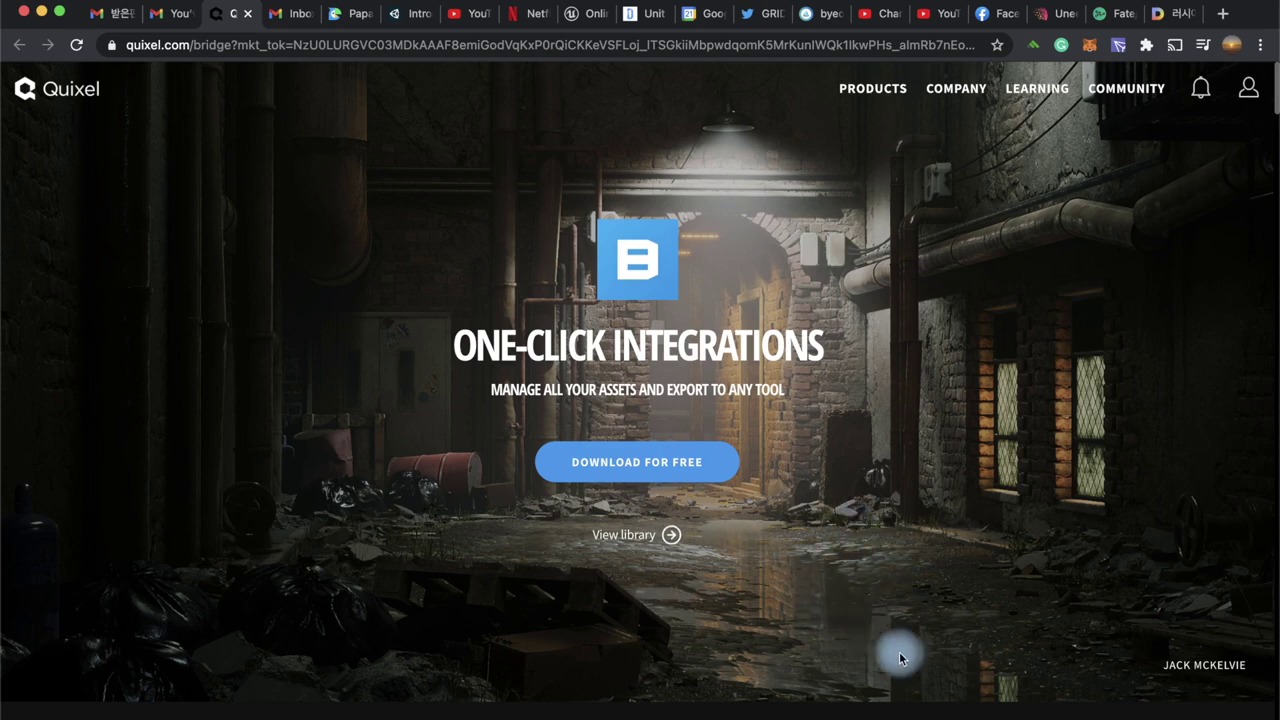
click(945, 714)
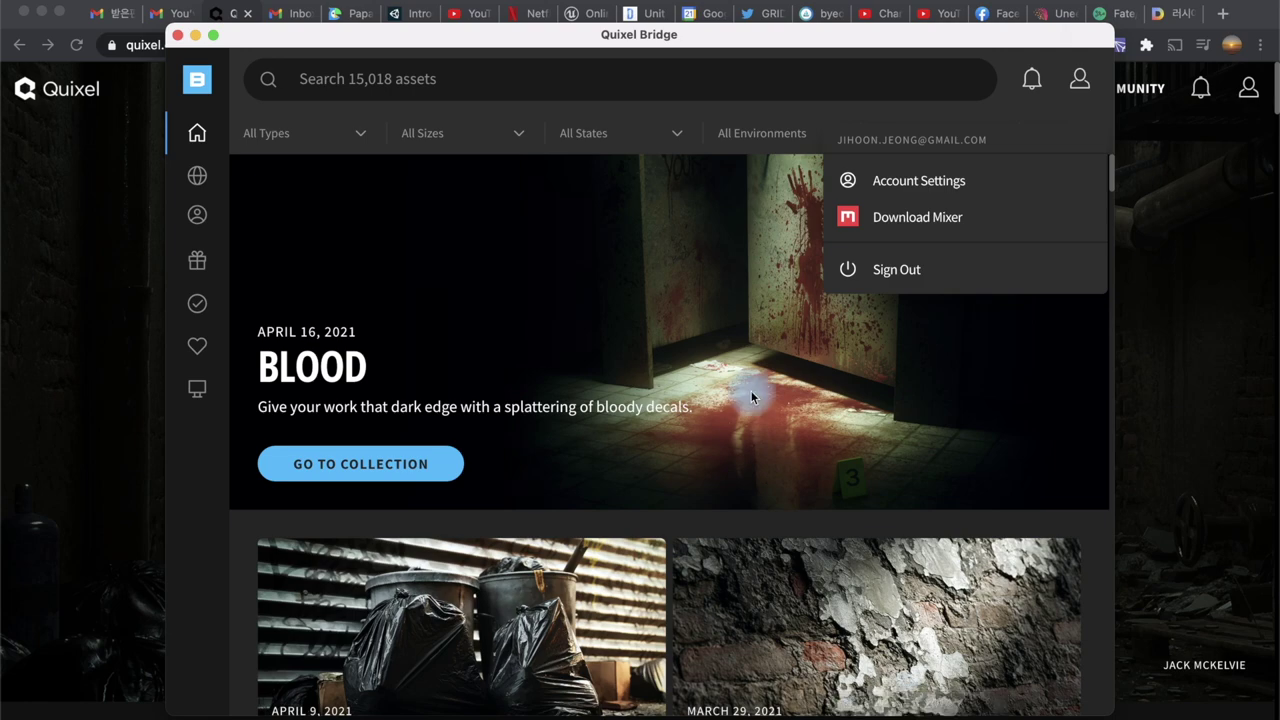
scroll(752, 397, down, 3)
scroll(749, 386, down, 10)
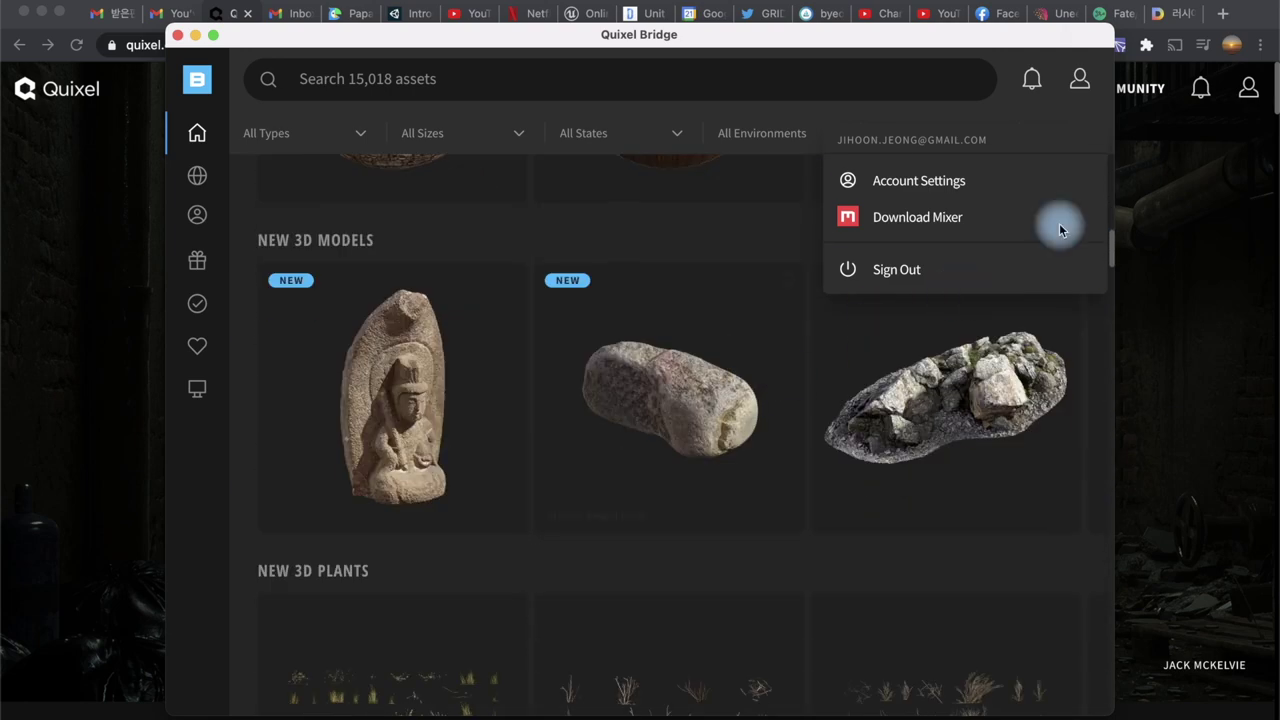
click(912, 176)
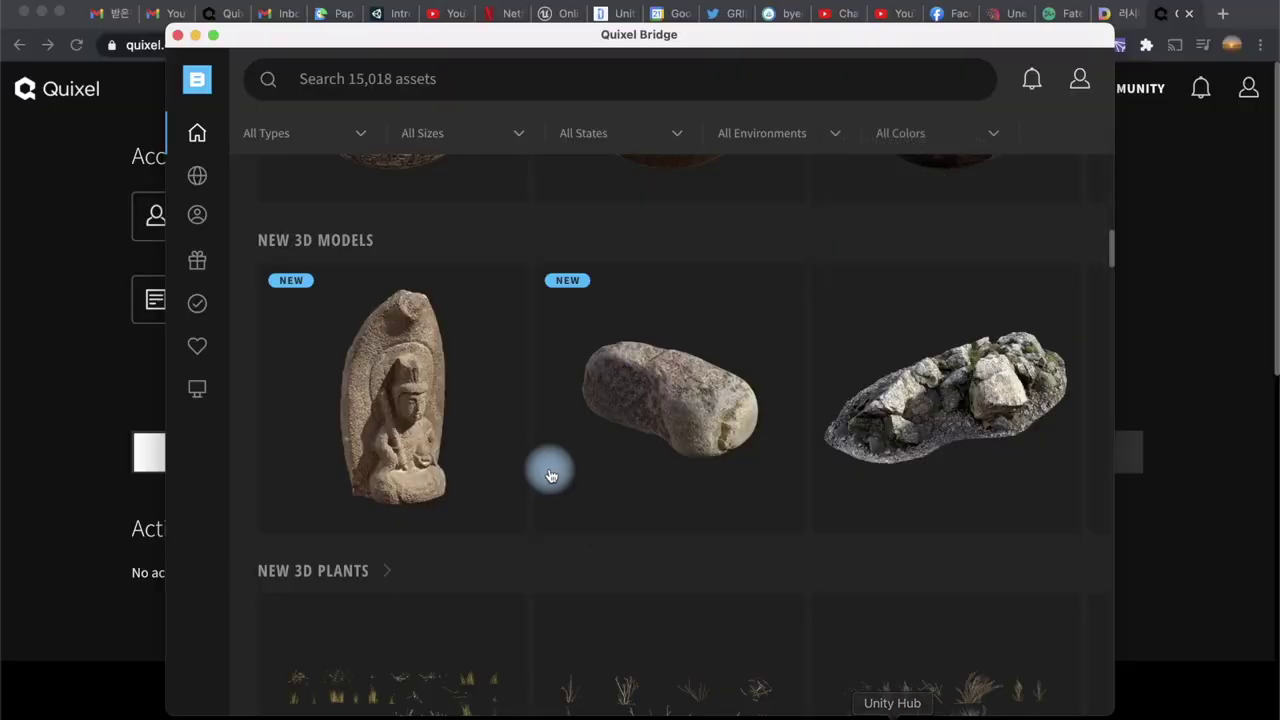
Scroll through the Bridge Home feed past the BLOOD decal collection
scroll(443, 362, up, 5)
scroll(443, 362, up, 5)
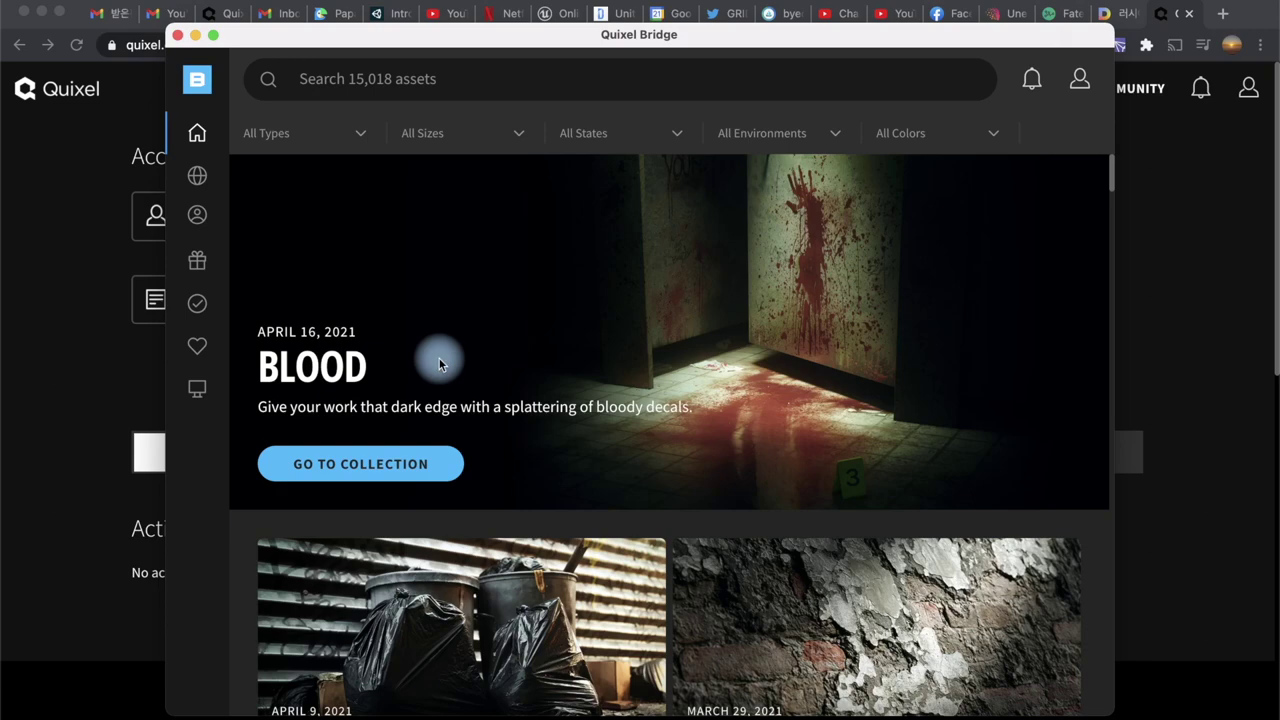
scroll(502, 516, down, 3)
scroll(502, 516, down, 3)
scroll(502, 516, down, 2)
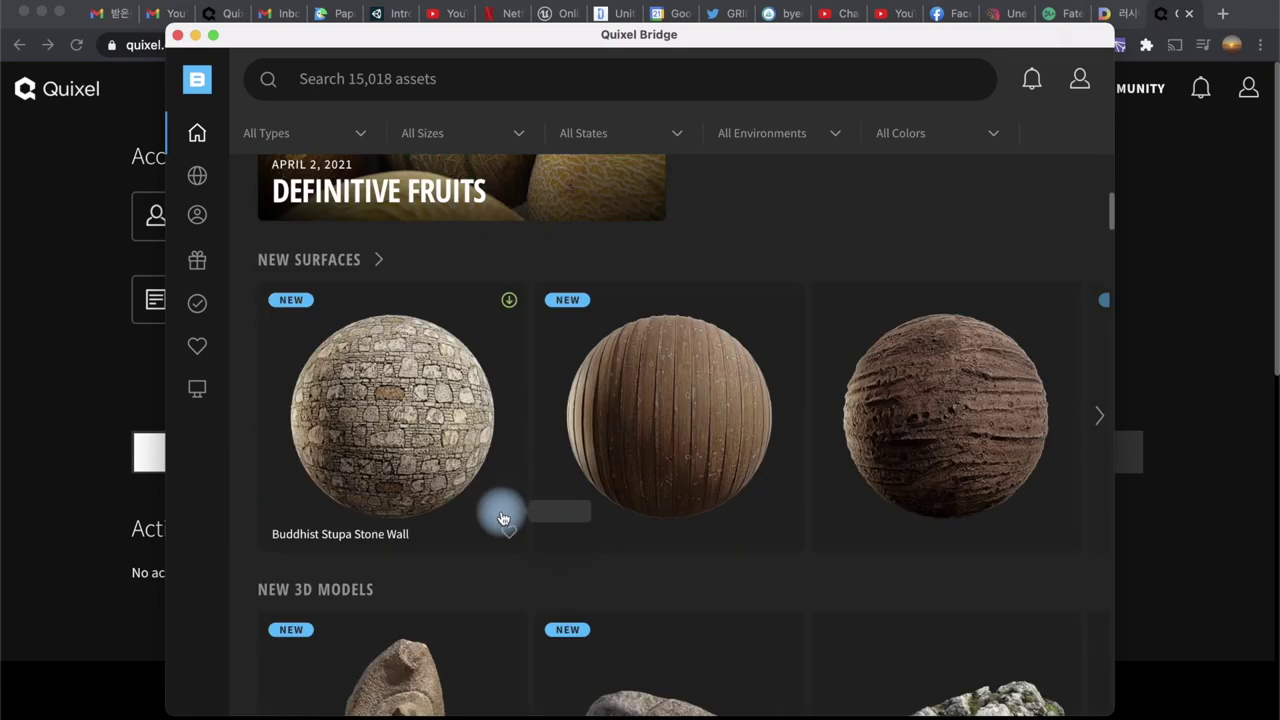
scroll(502, 516, down, 2)
scroll(503, 516, down, 2)
scroll(587, 528, down, 2)
scroll(587, 528, down, 2)
scroll(587, 530, down, 2)
scroll(587, 530, down, 2)
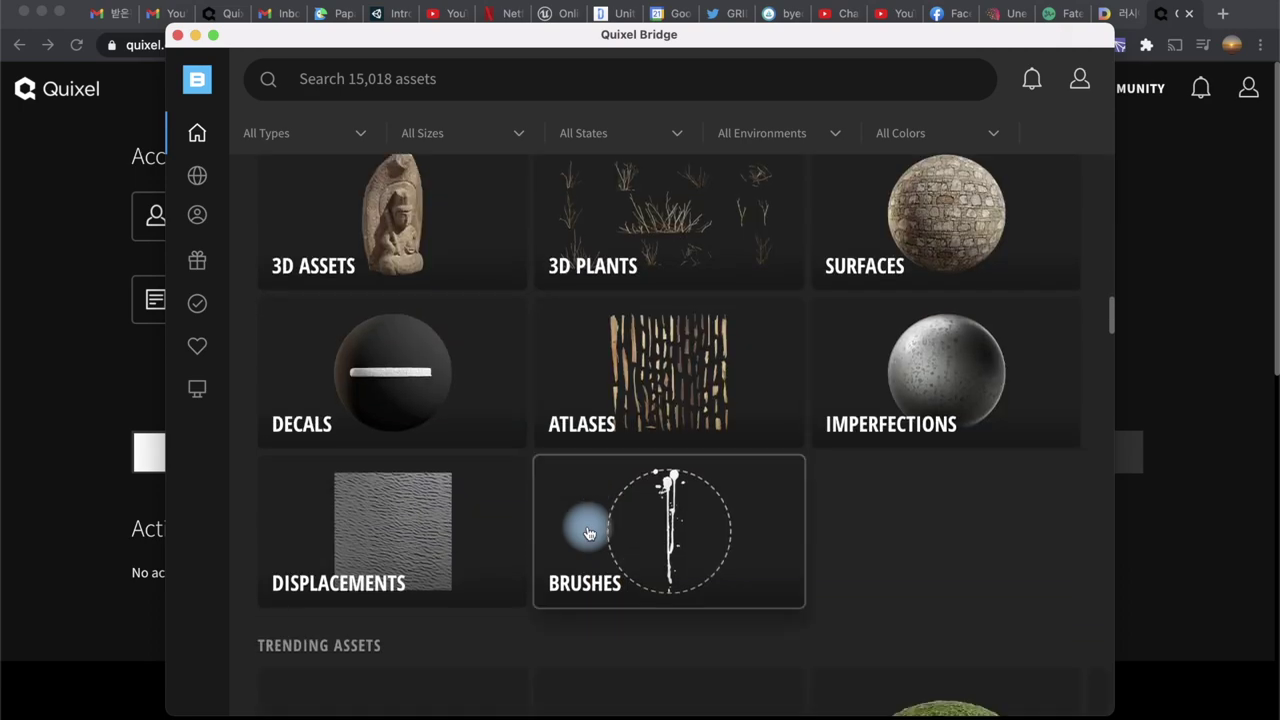
scroll(589, 533, down, 4)
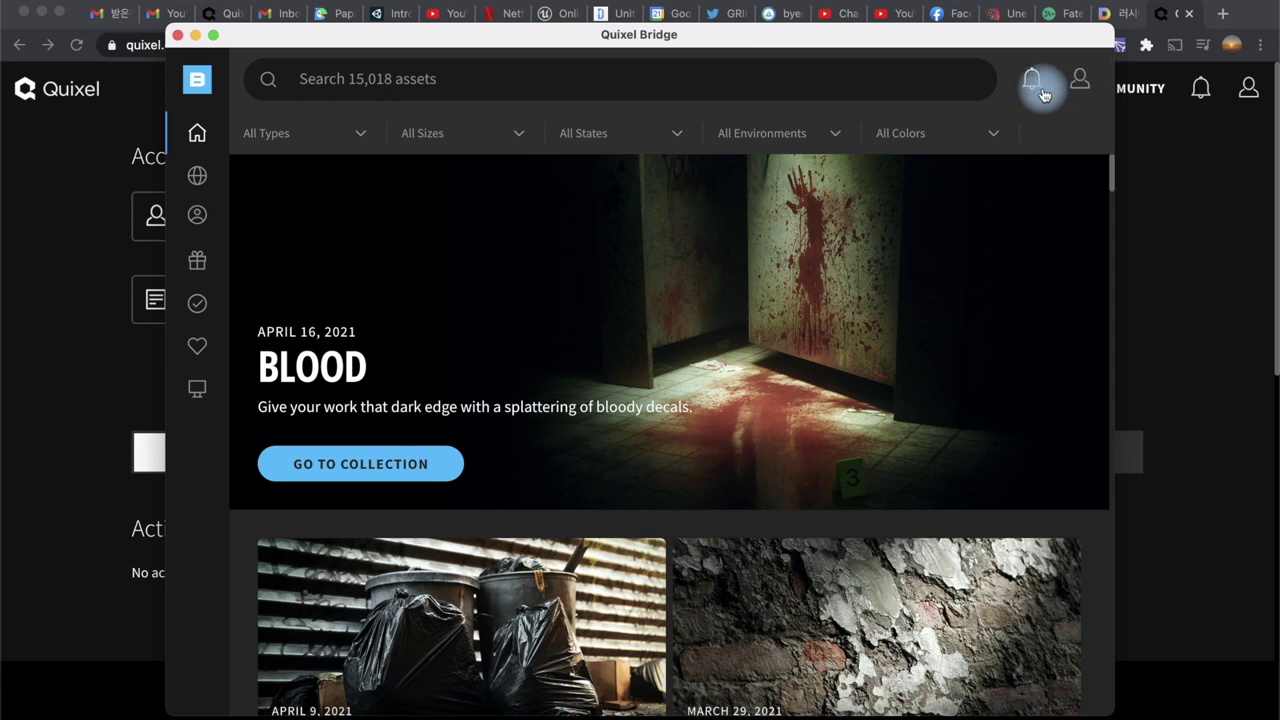
mouse_move(212, 132)
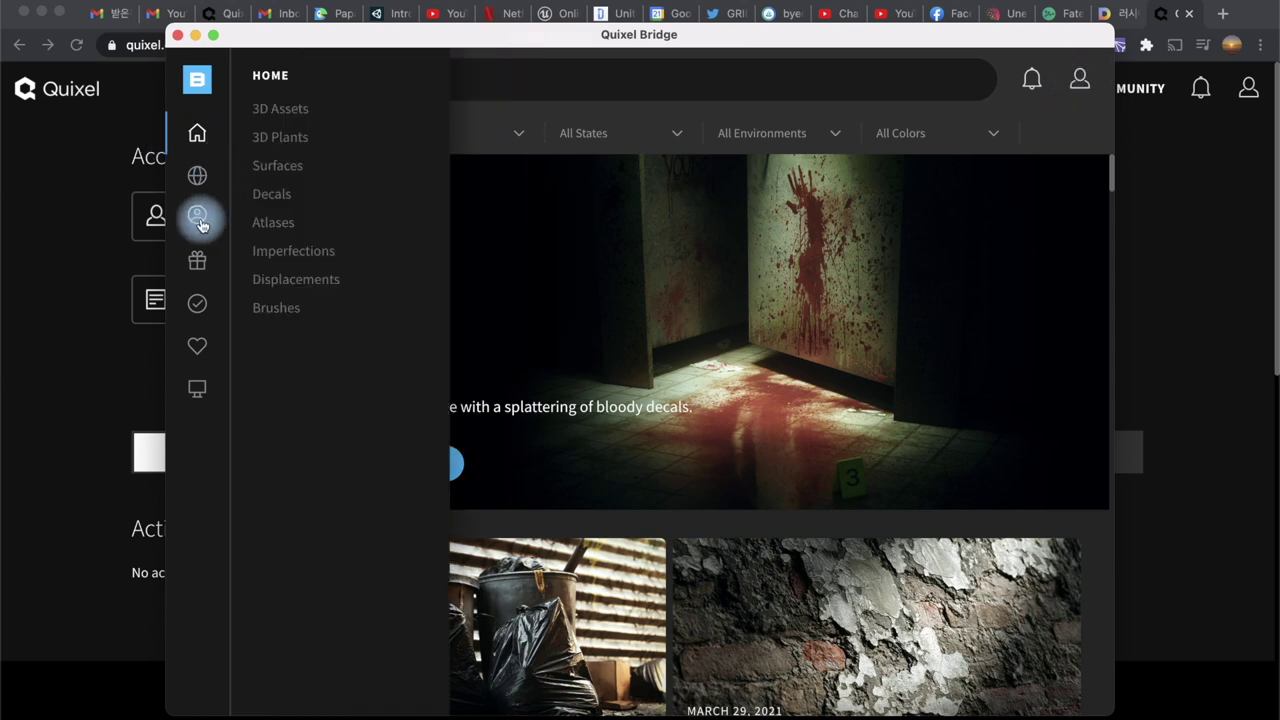
Browse the MetaHuman preset characters in Quixel Bridge
click(200, 220)
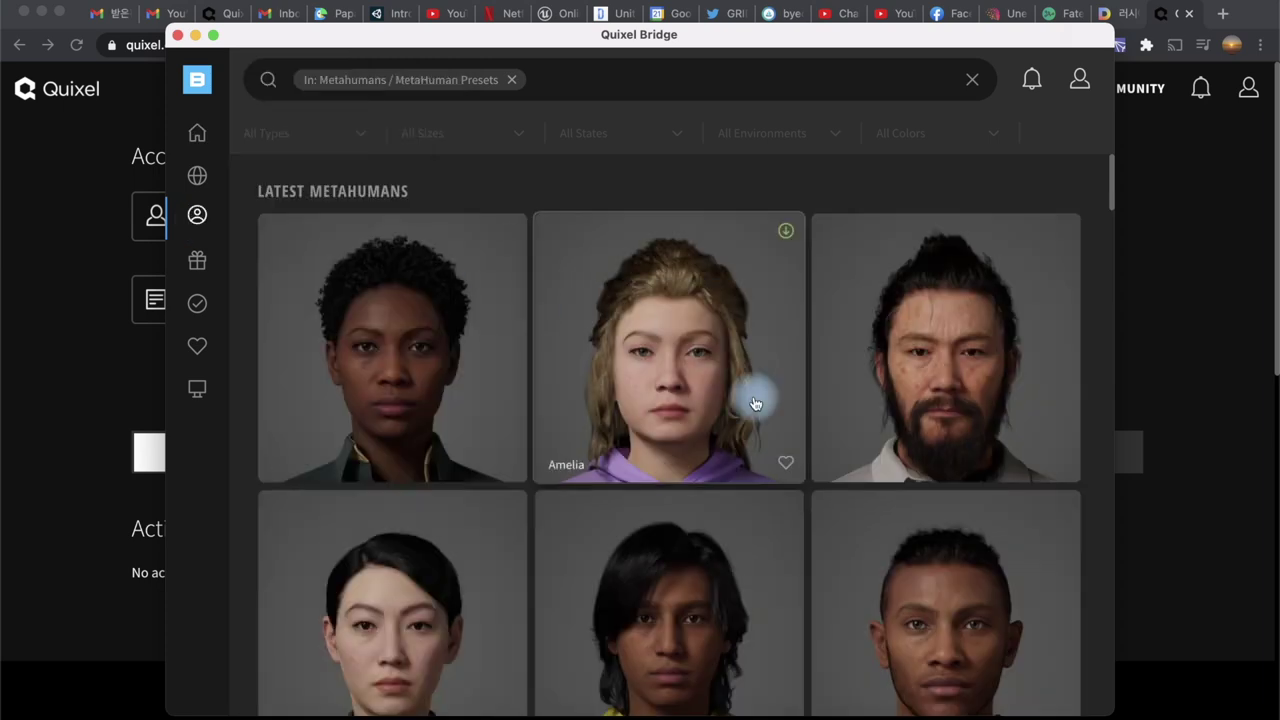
scroll(731, 486, down, 10)
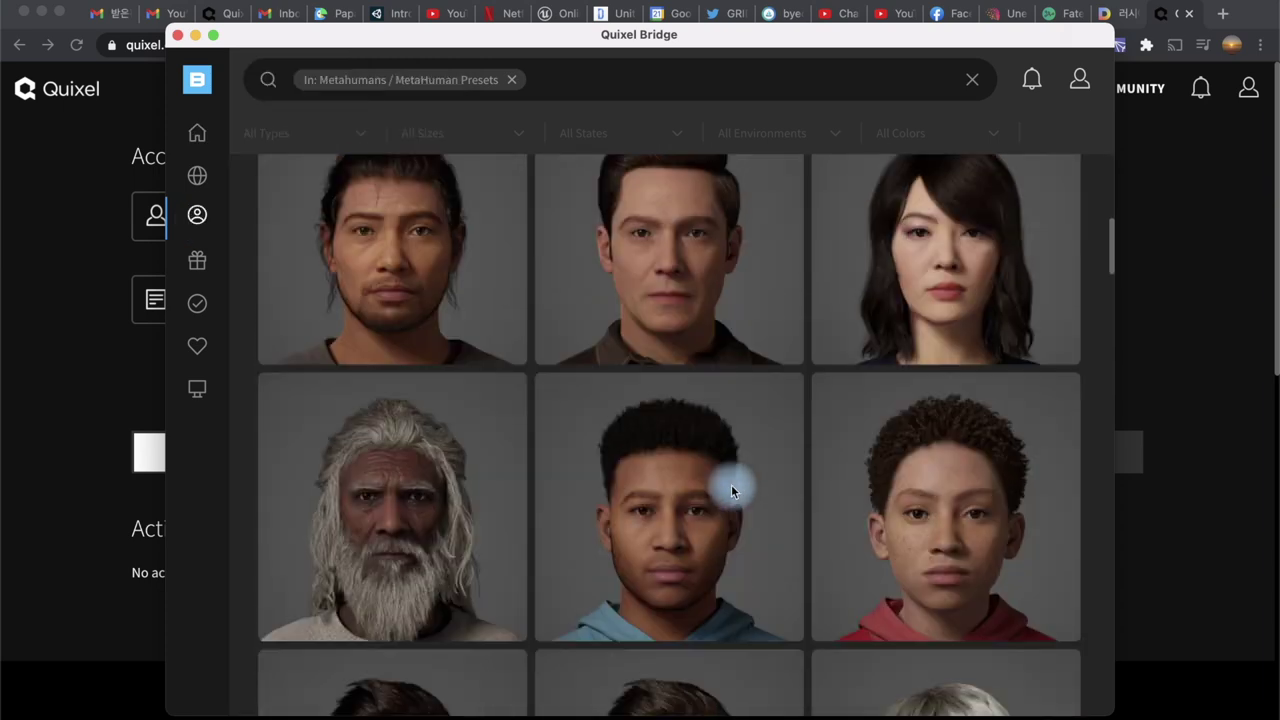
scroll(731, 490, down, 5)
scroll(731, 490, down, 5)
scroll(731, 490, down, 5)
scroll(733, 492, down, 5)
scroll(733, 492, up, 10)
scroll(731, 490, up, 10)
scroll(731, 490, up, 10)
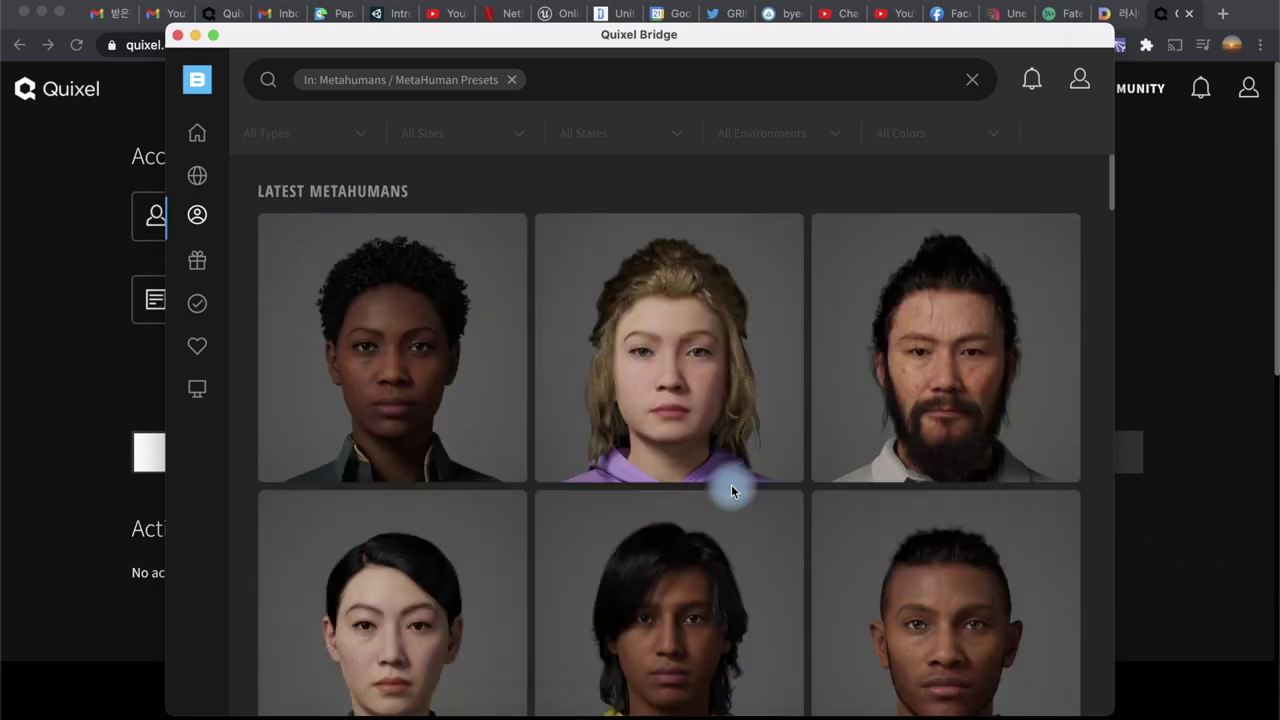
Filter to My MetaHumans (Hana and Taro) and open Hana's details
mouse_move(206, 217)
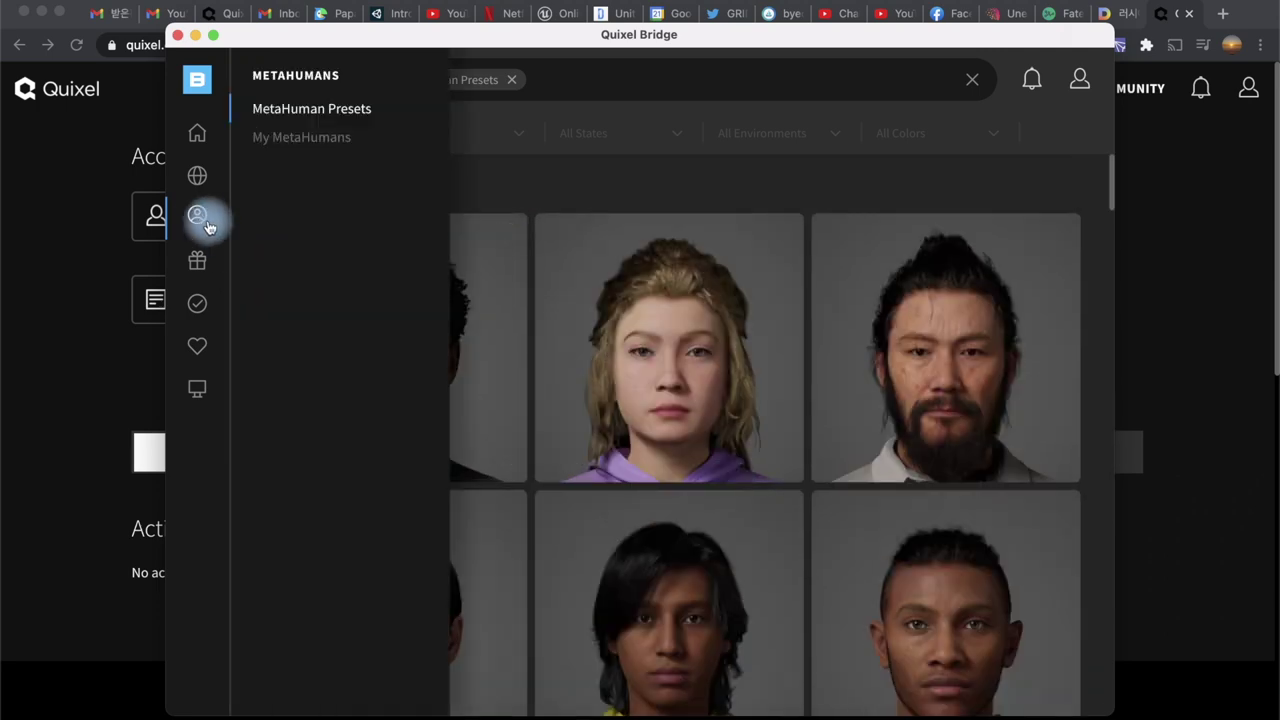
click(299, 140)
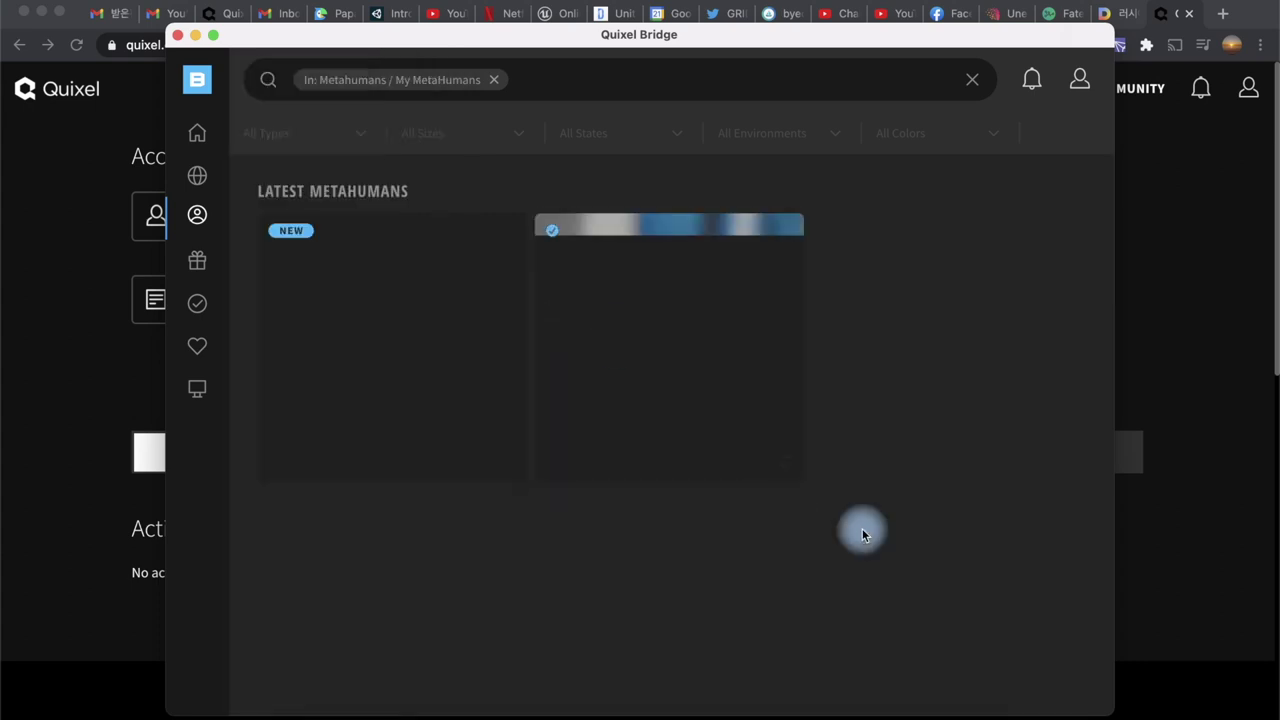
mouse_move(621, 429)
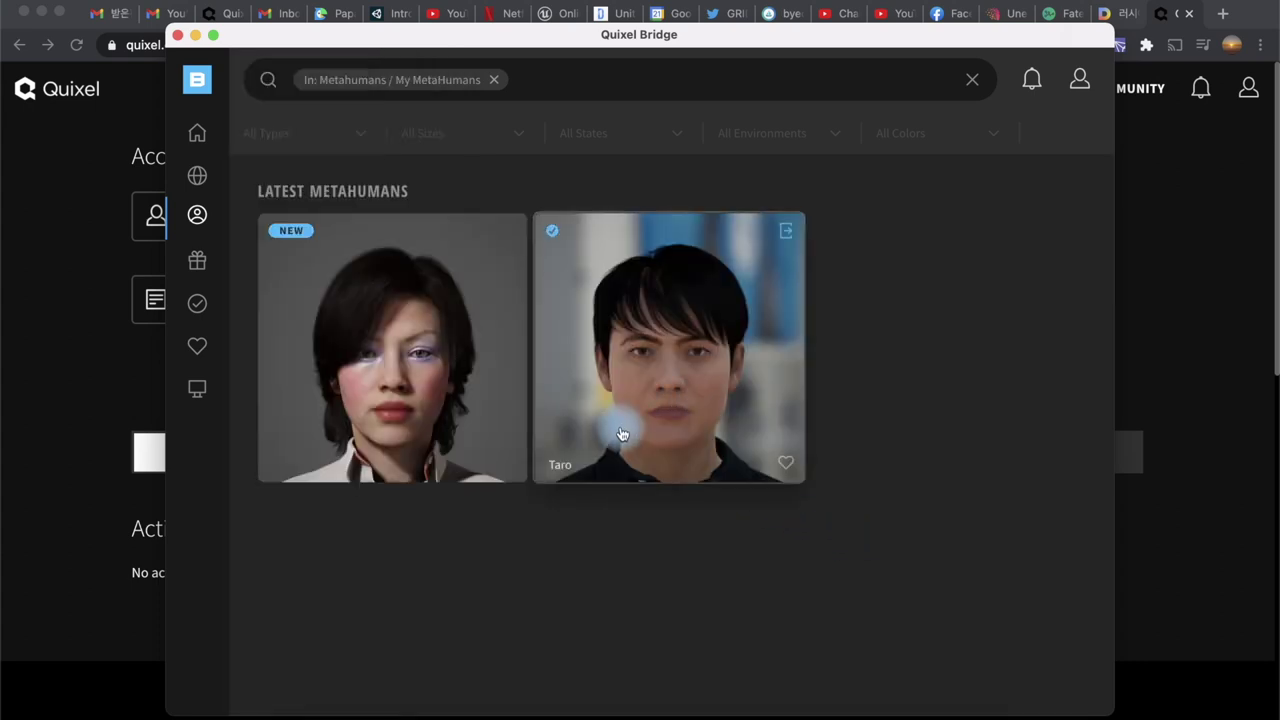
mouse_move(480, 406)
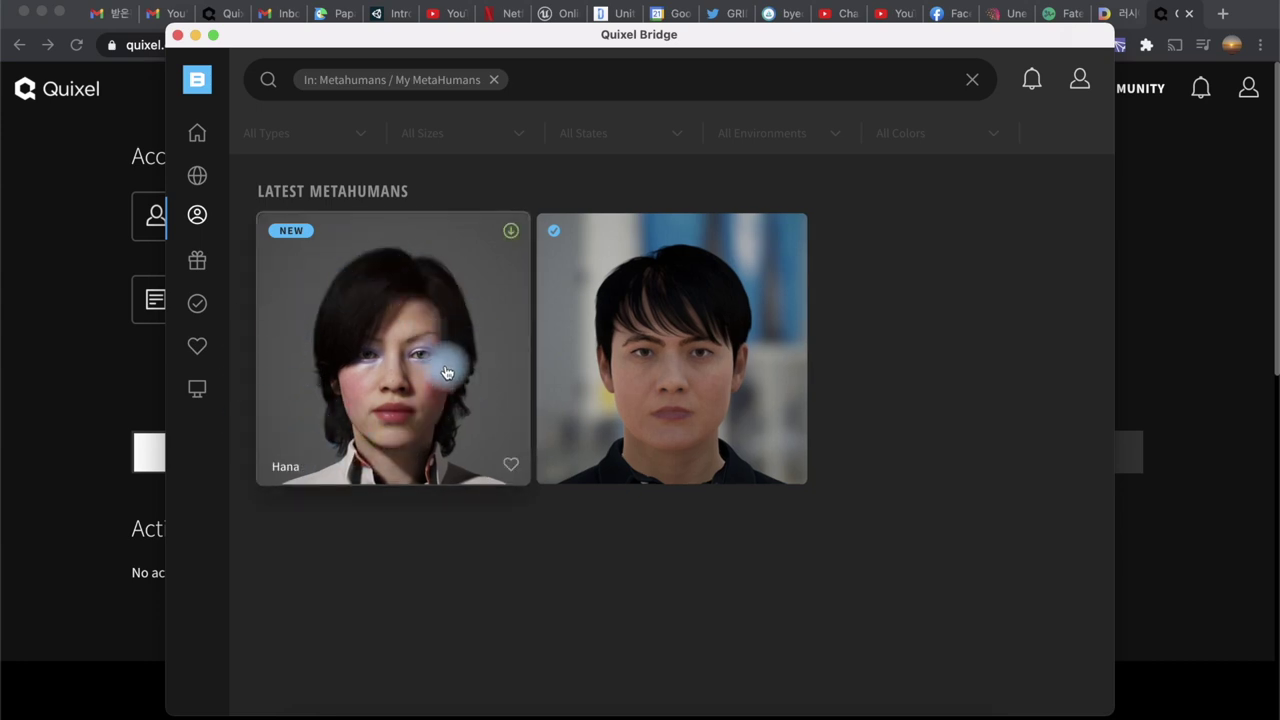
mouse_move(667, 362)
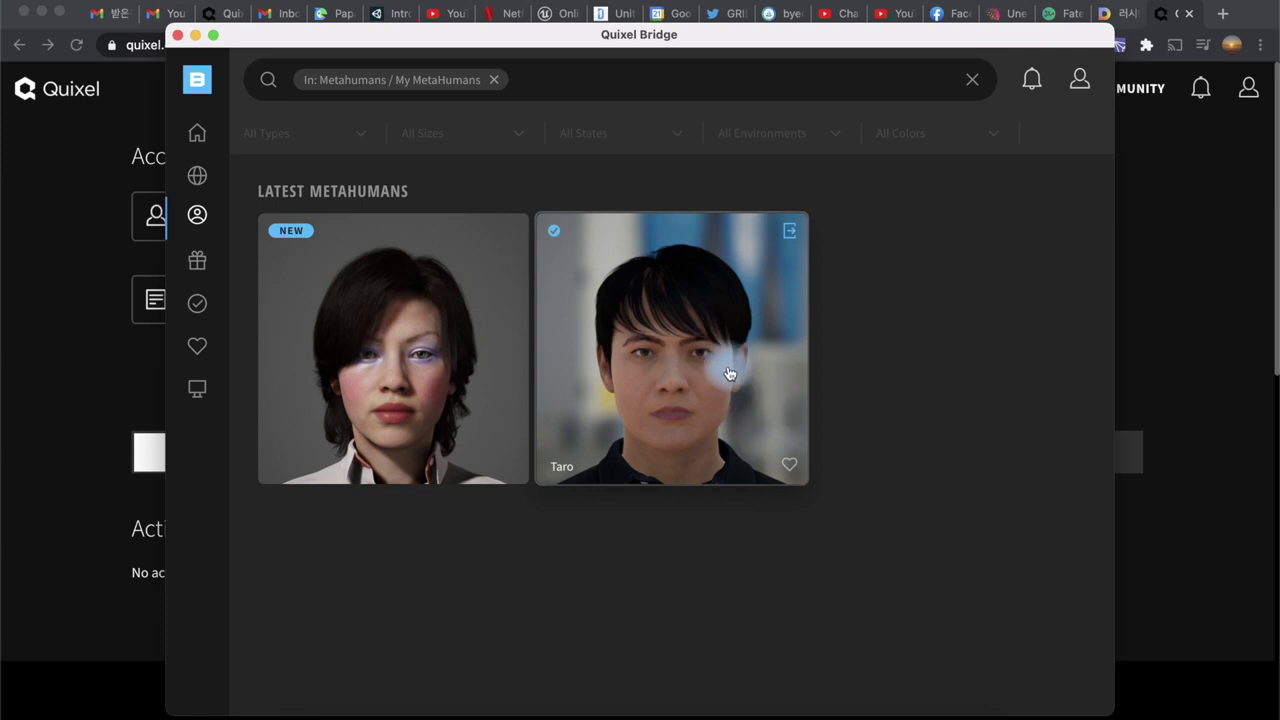
click(430, 322)
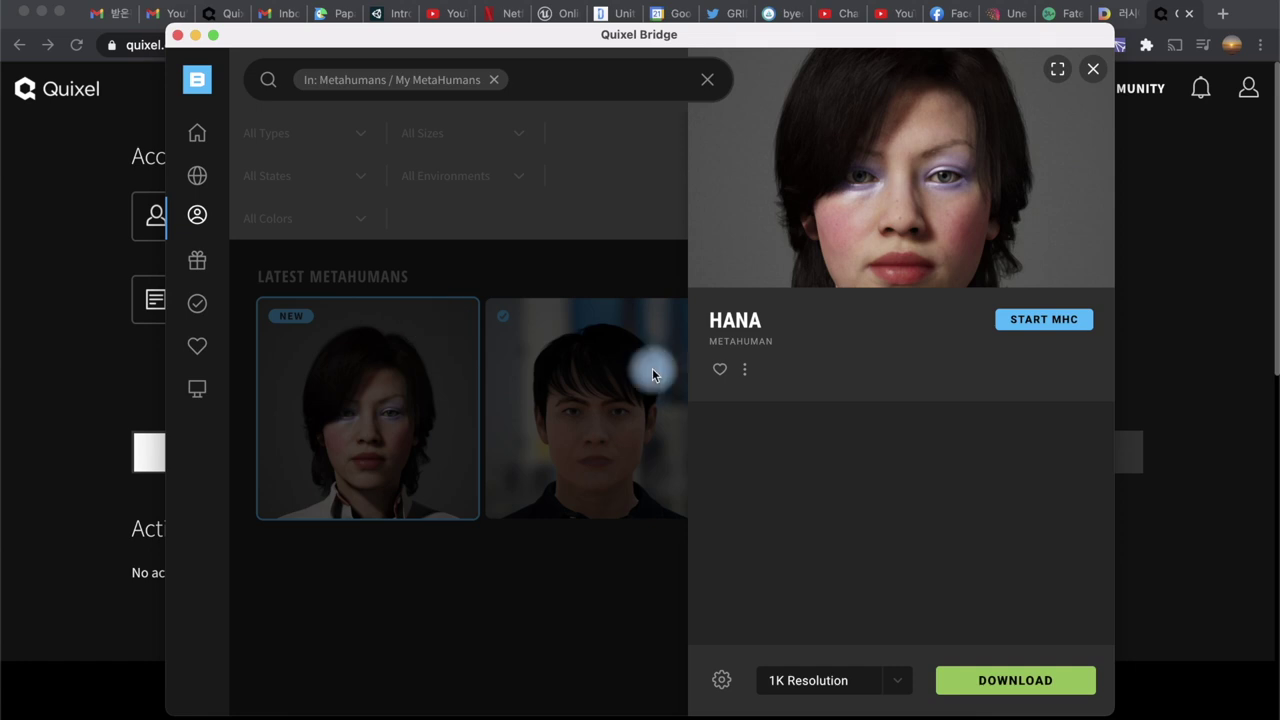
Start MetaHuman Creator for Hana from her detail panel
click(1048, 322)
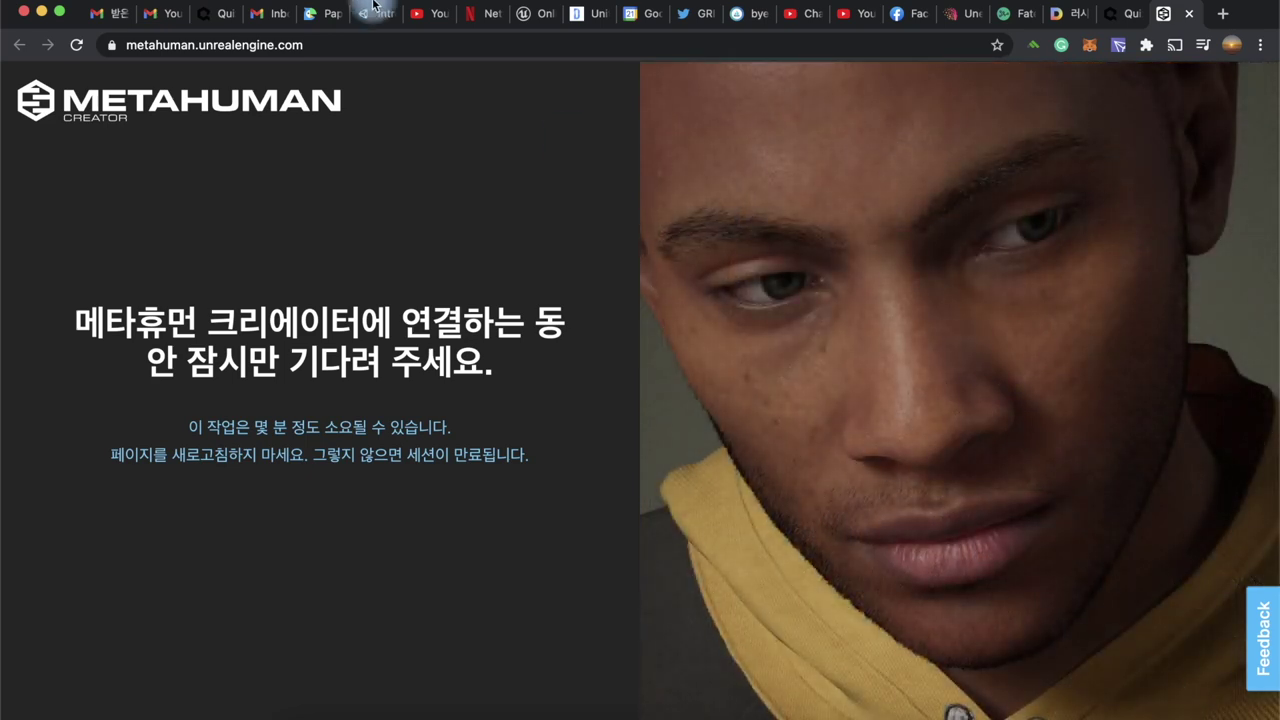
Return from the browser to the Quixel Bridge app showing Hana's details
click(212, 13)
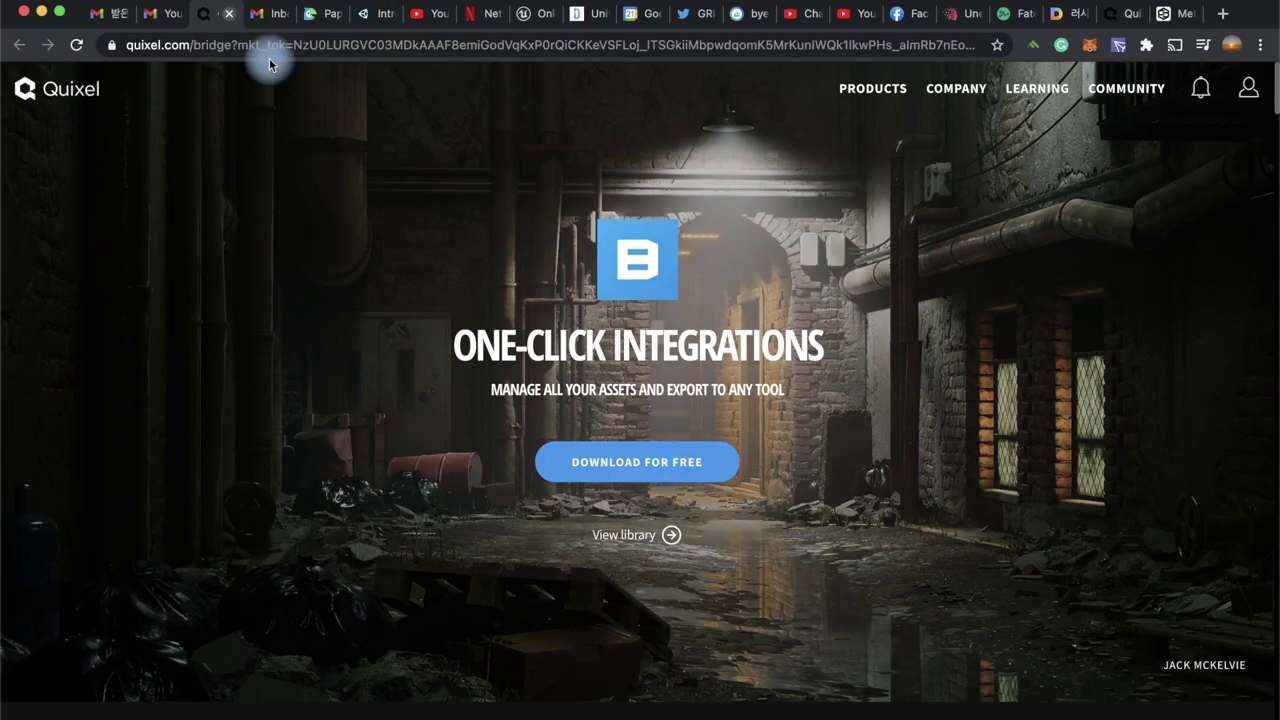
click(945, 714)
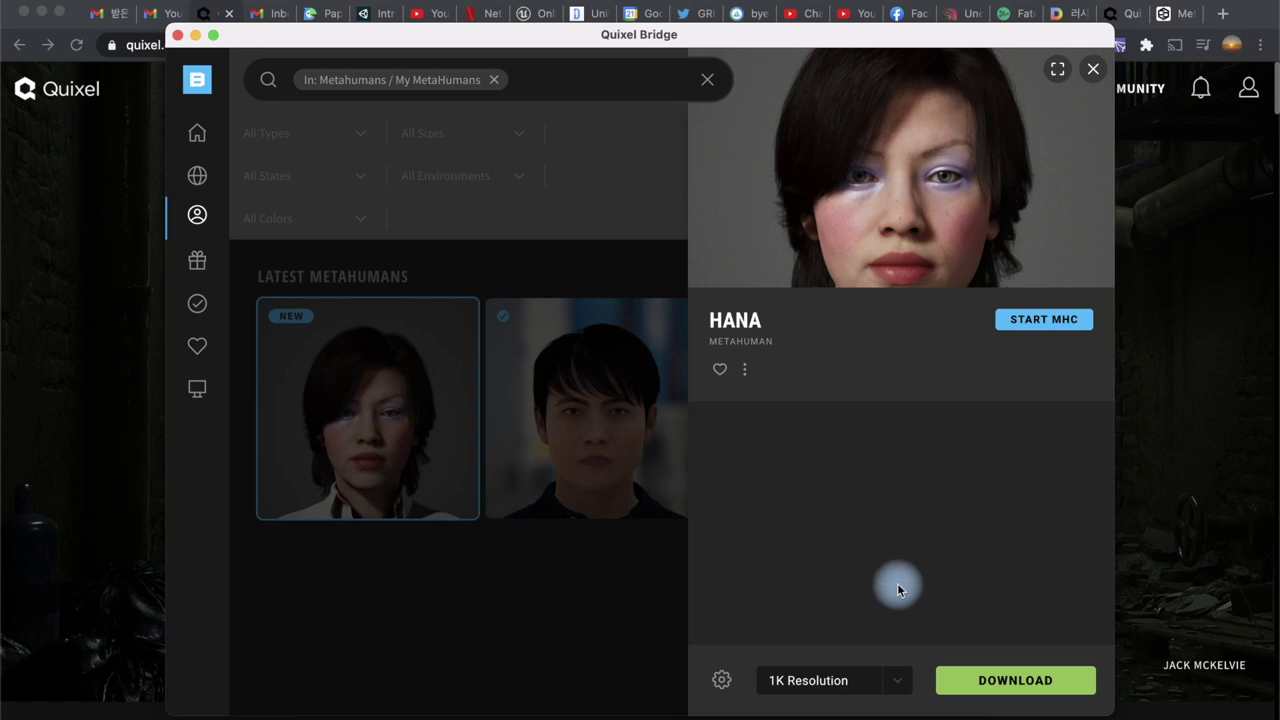
Set Hana's download resolution to 2K and start the download
click(830, 680)
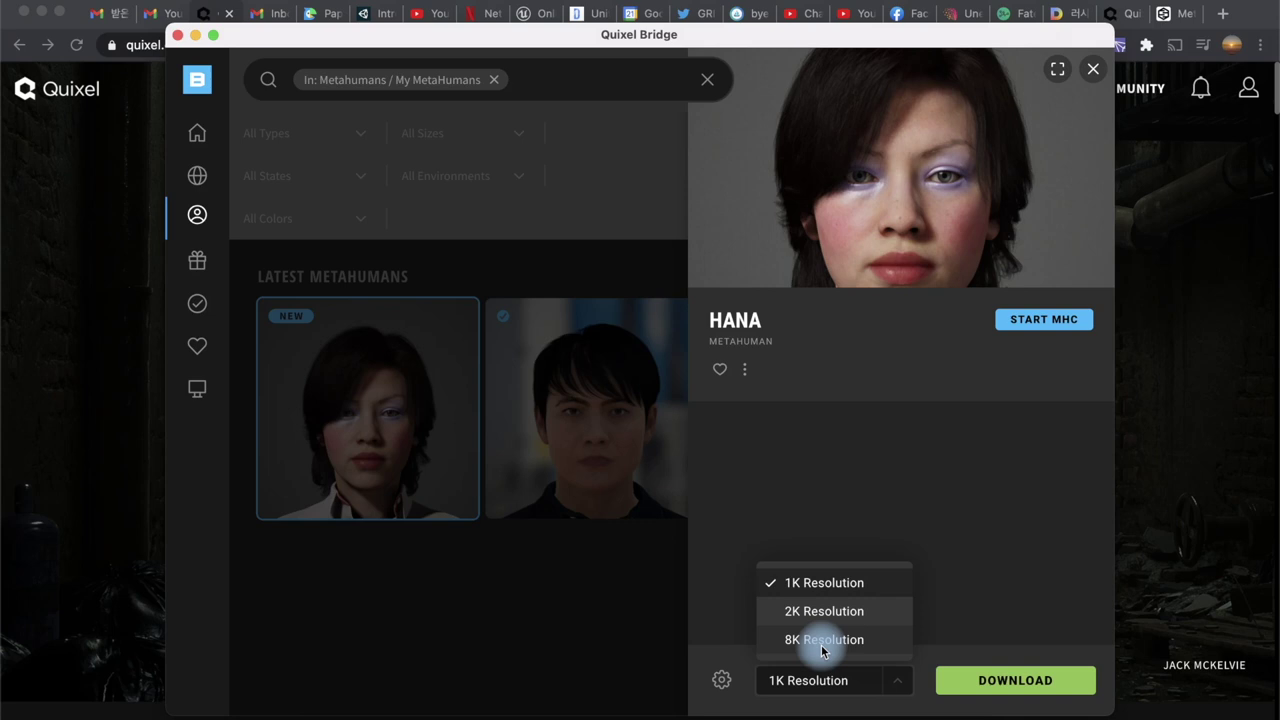
click(782, 611)
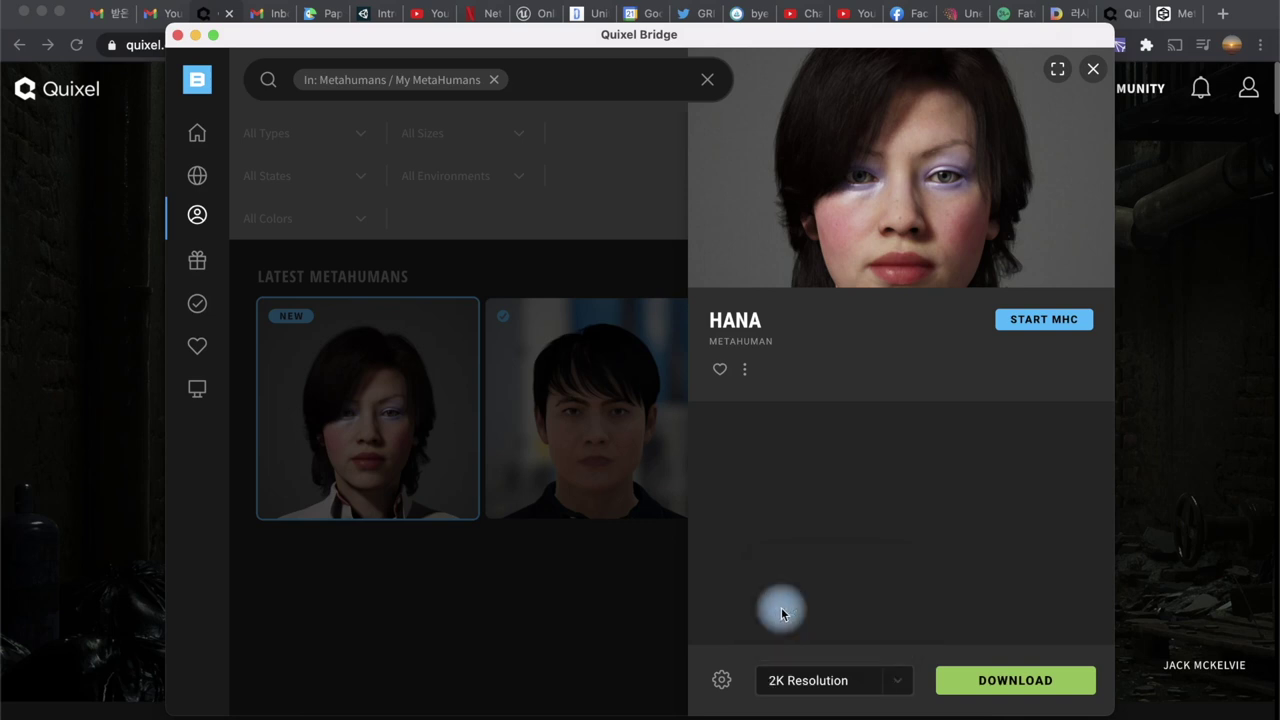
click(986, 681)
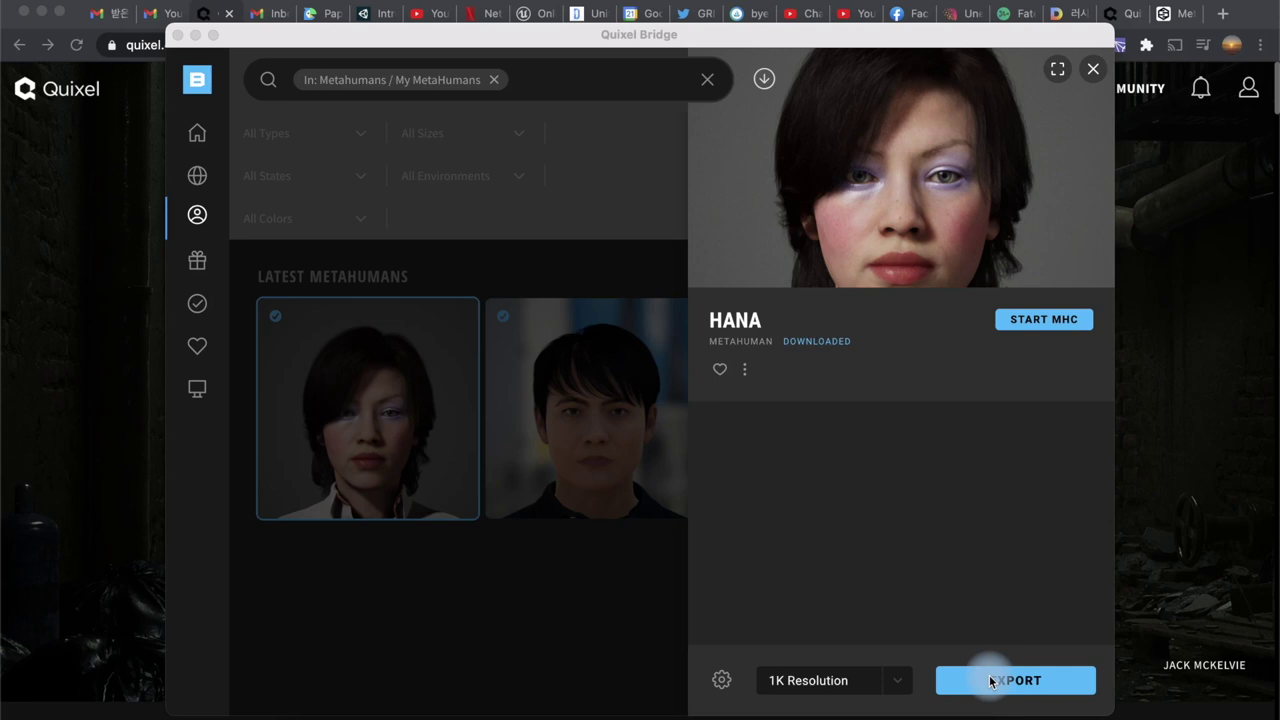
click(722, 685)
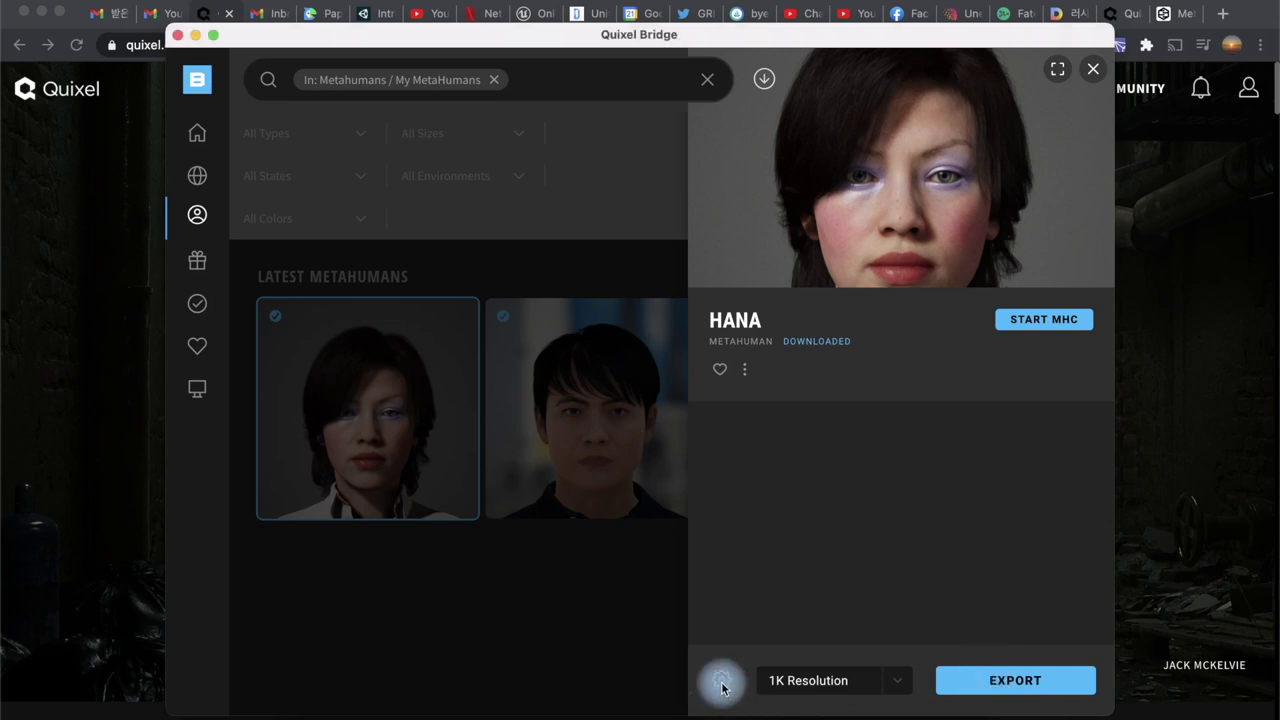
click(725, 685)
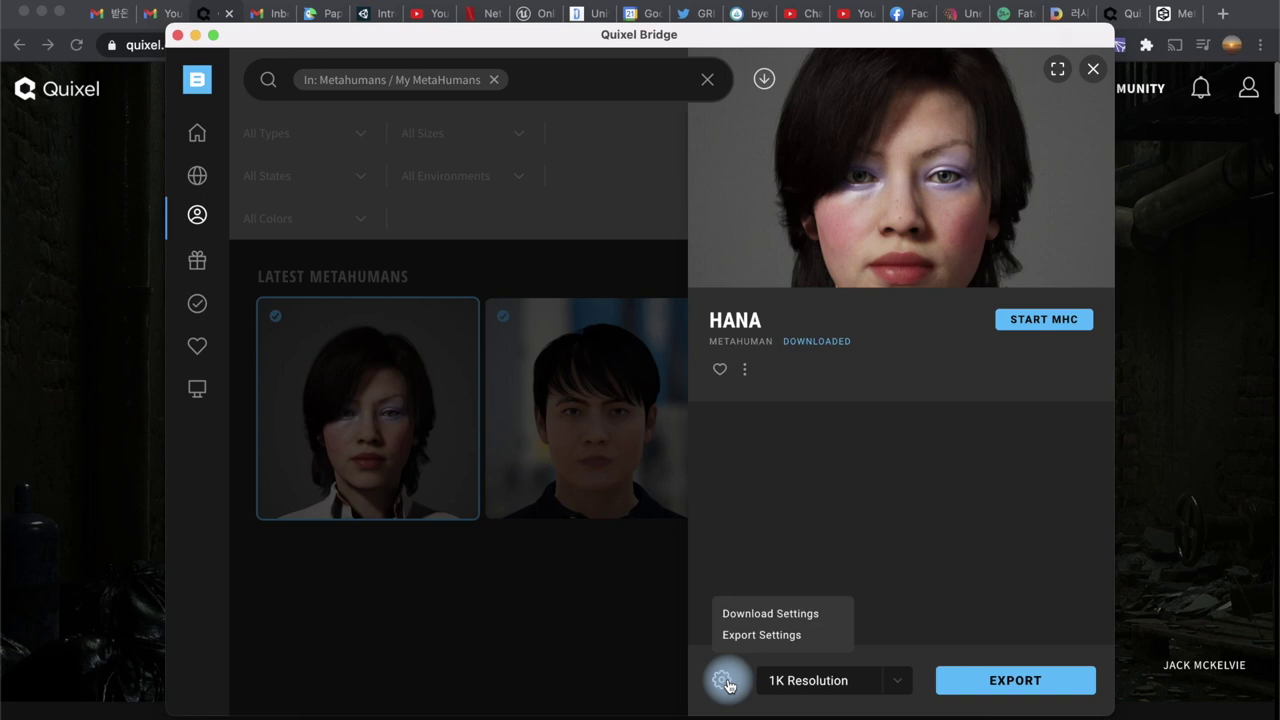
click(752, 616)
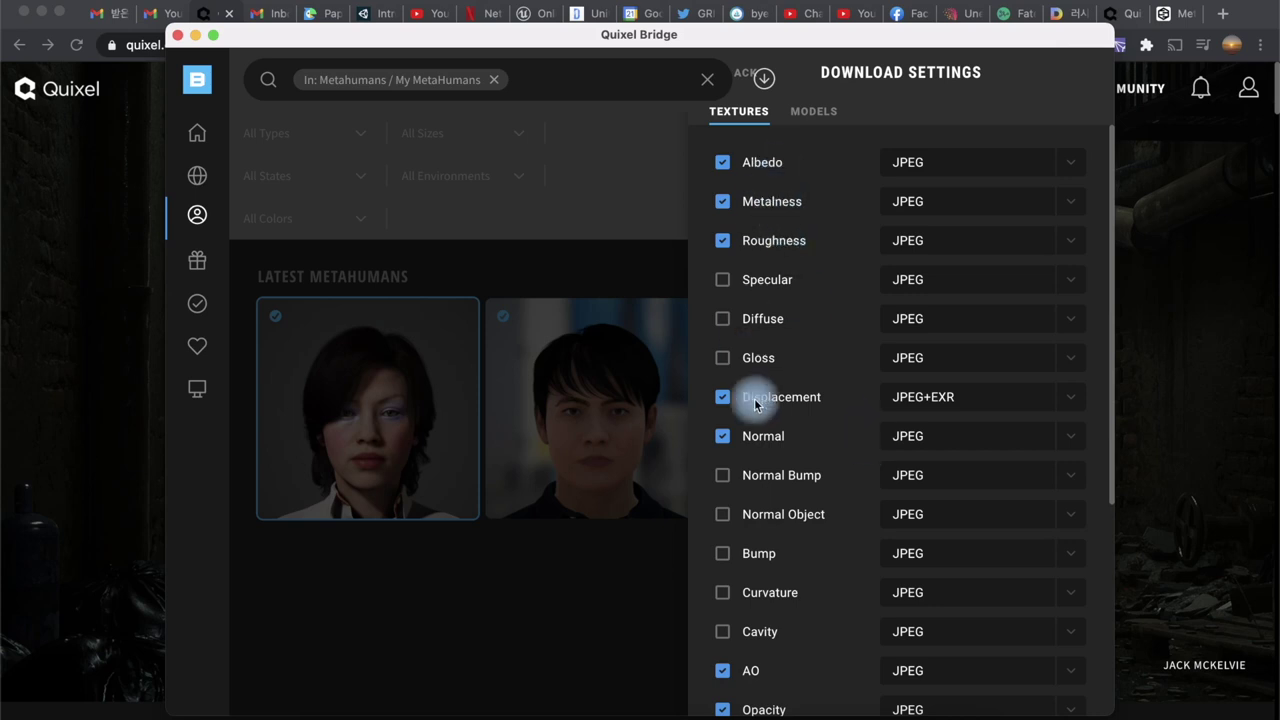
scroll(770, 510, down, 5)
scroll(781, 510, up, 5)
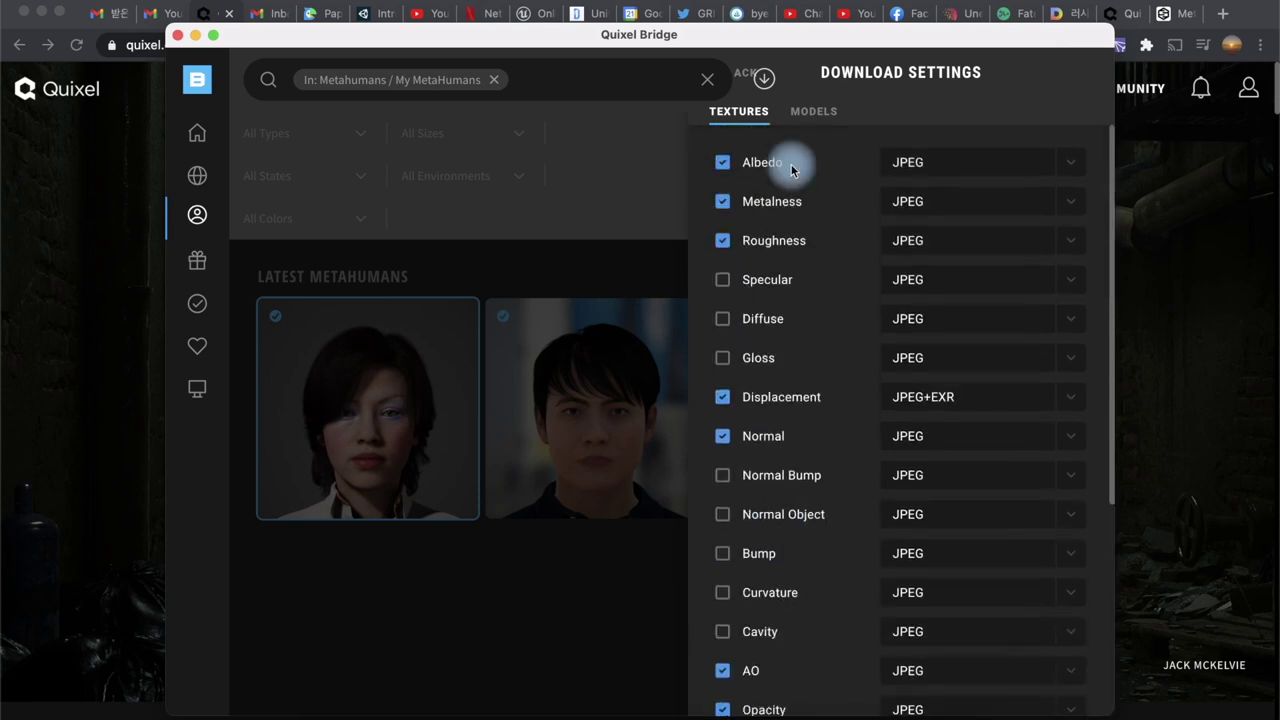
click(813, 111)
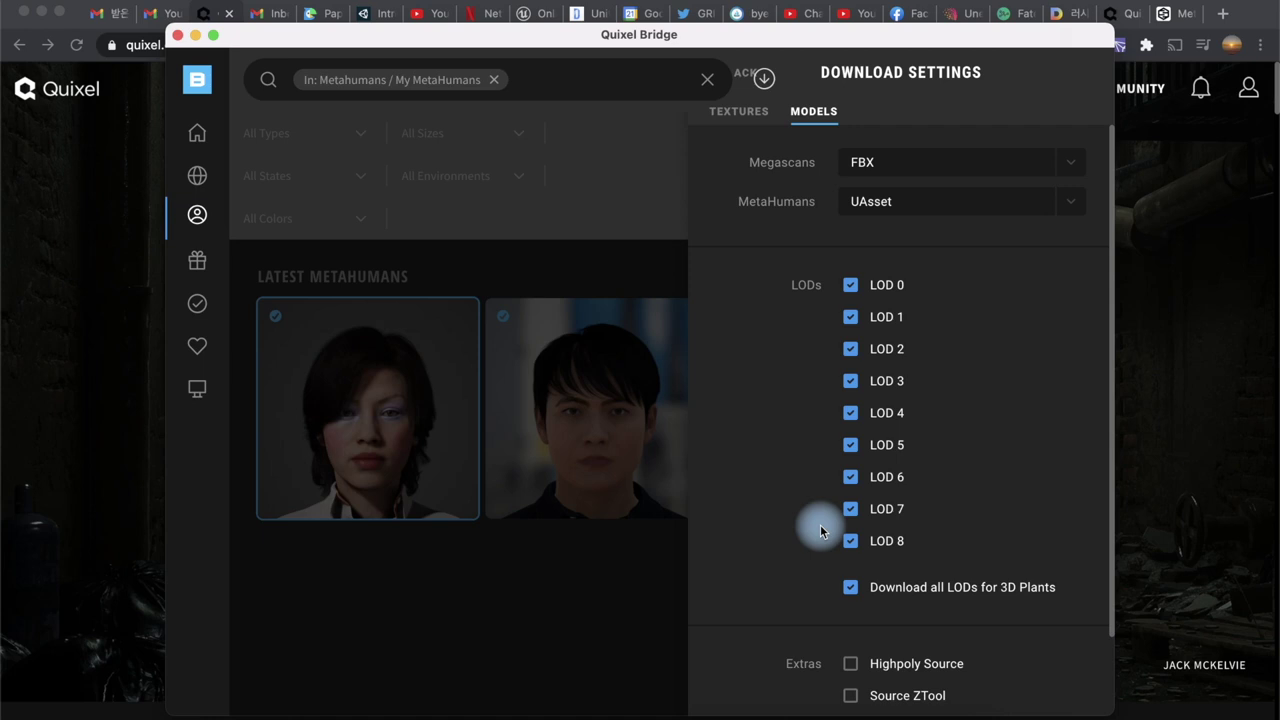
scroll(820, 524, down, 3)
scroll(820, 524, up, 3)
scroll(820, 524, down, 3)
scroll(999, 397, up, 3)
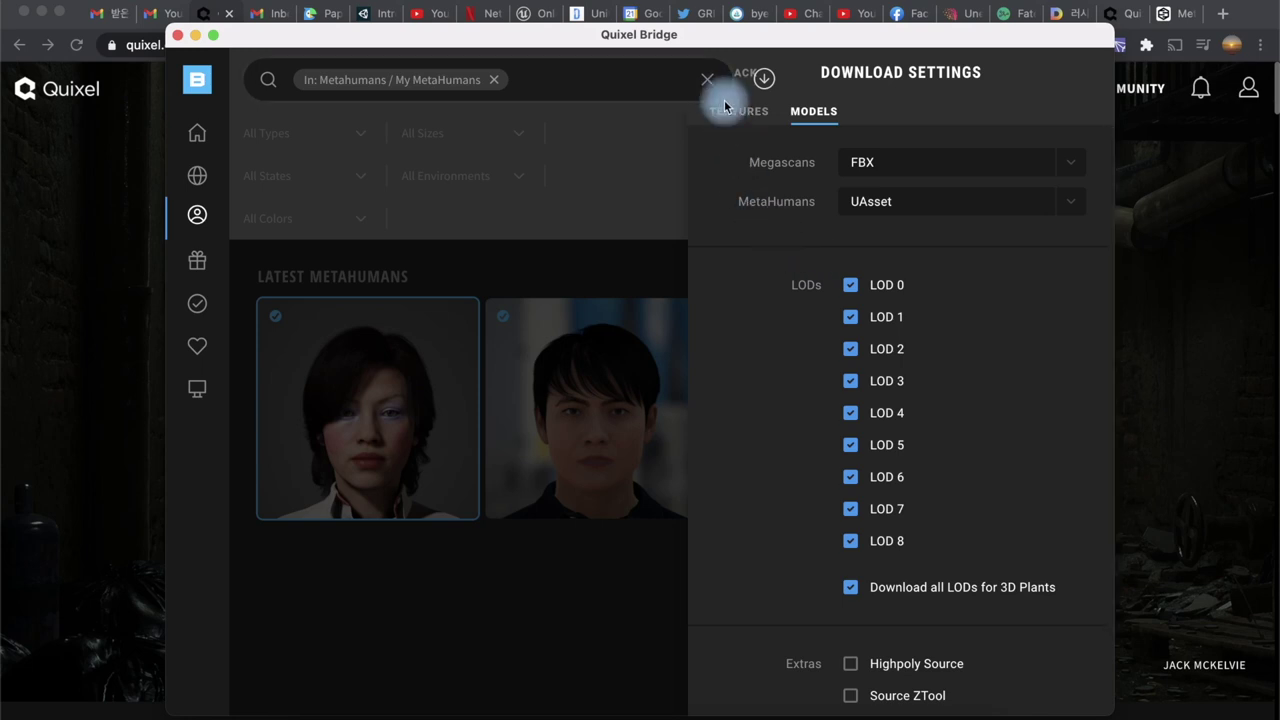
click(752, 76)
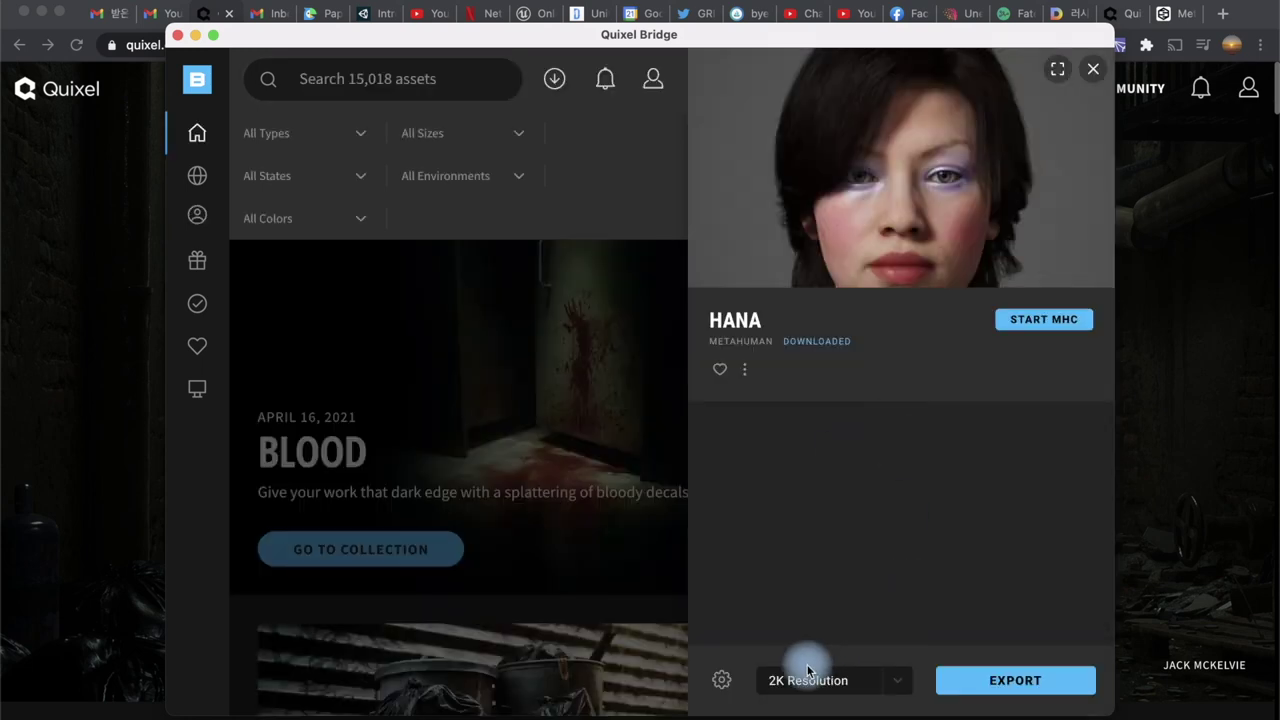
Open Export Settings from the gear menu and expand the Export Target list
click(721, 680)
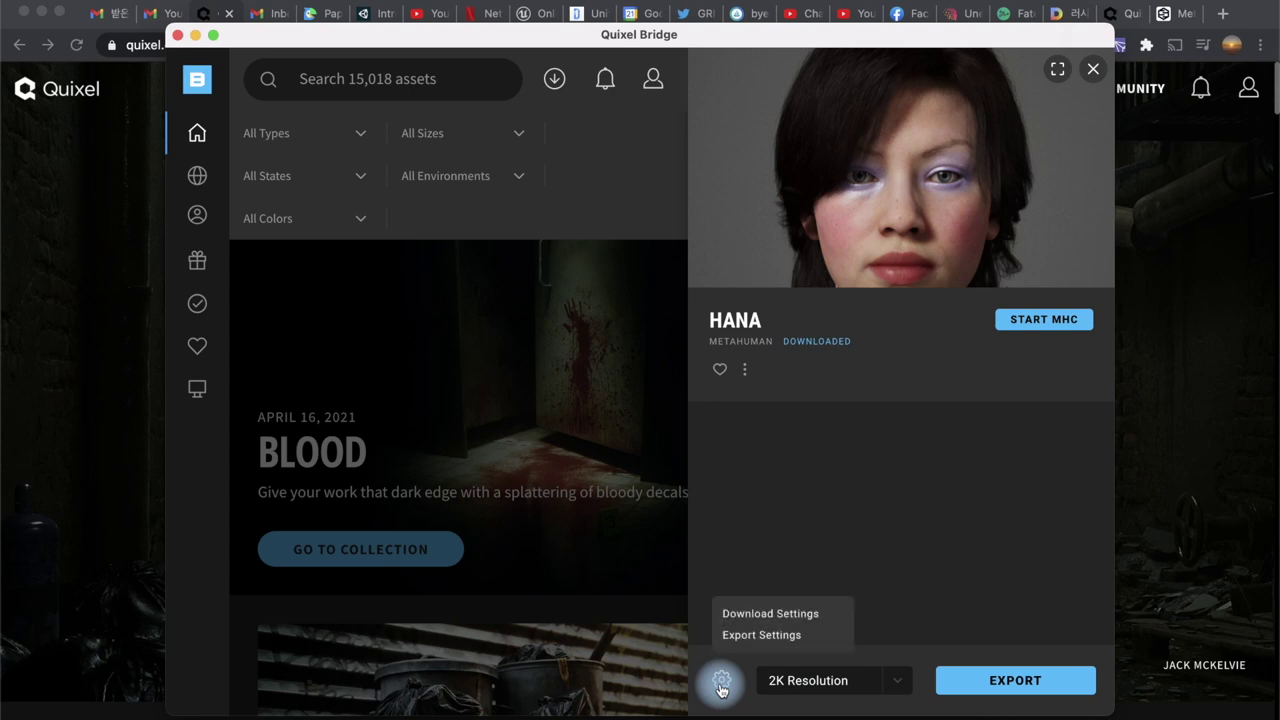
click(762, 635)
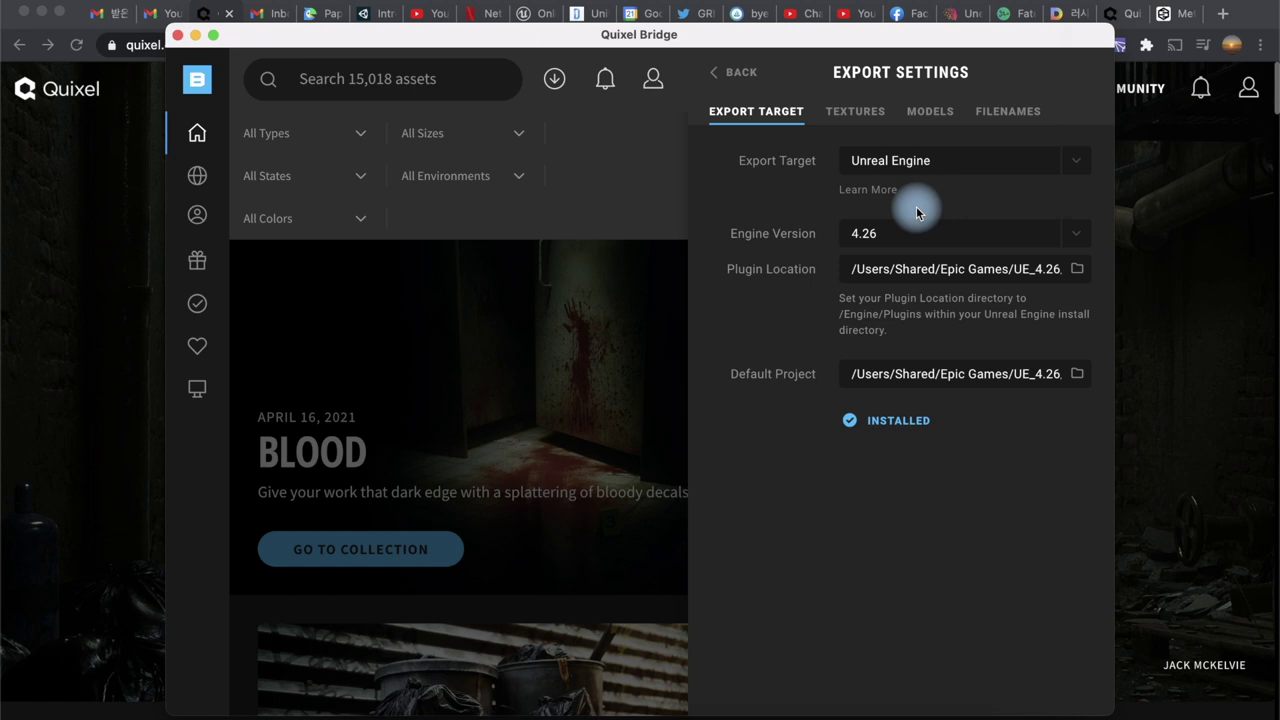
click(916, 166)
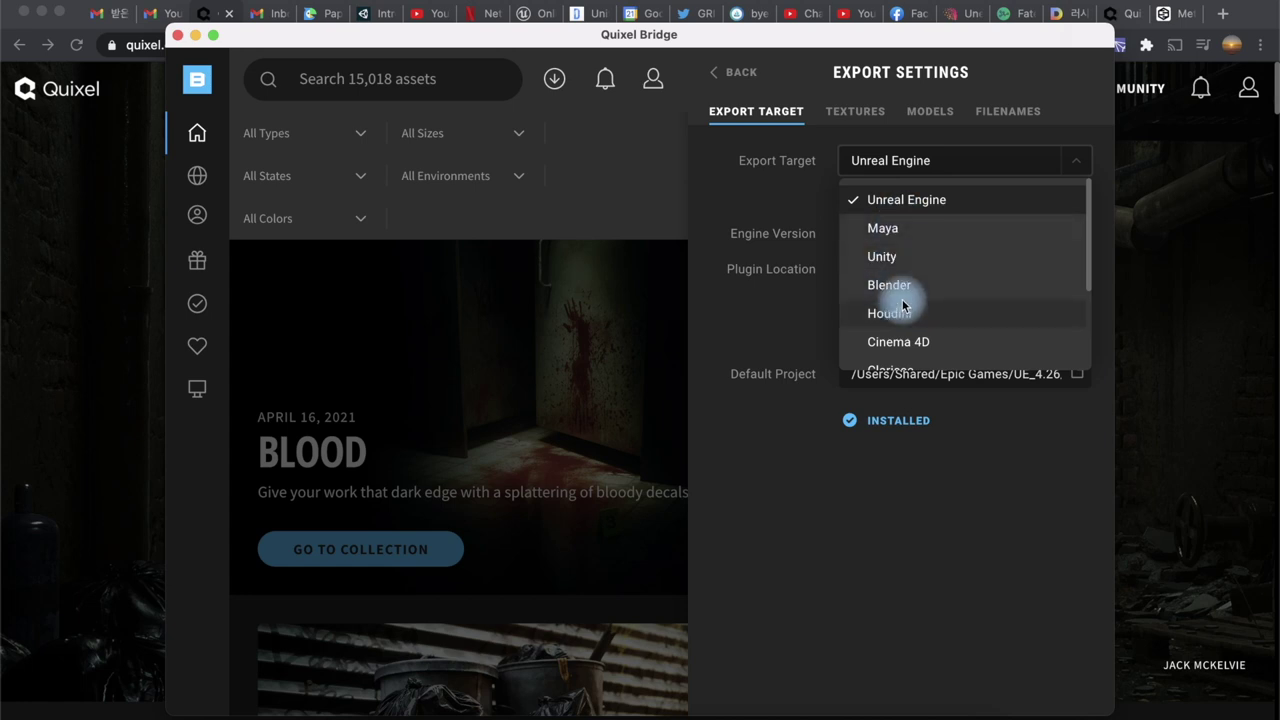
Try Unity and then Blender as the export target in Export Settings
scroll(903, 295, down, 3)
scroll(905, 300, down, 1)
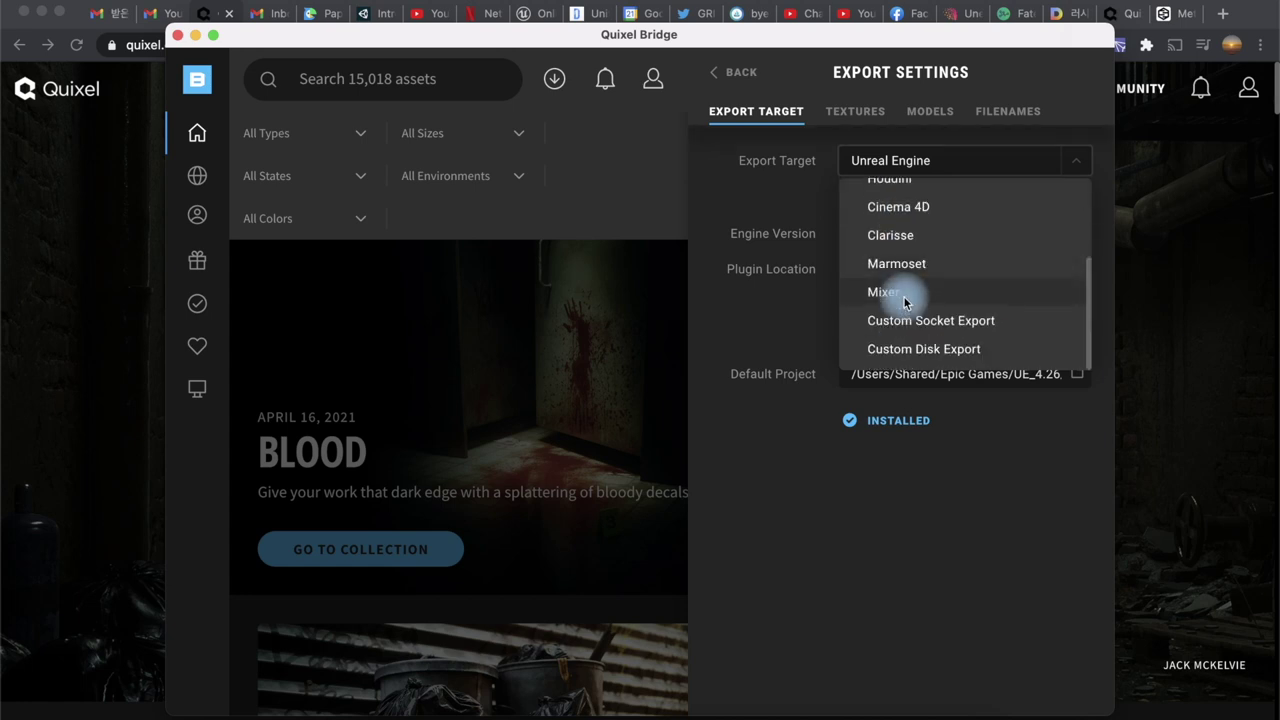
scroll(920, 214, up, 2)
scroll(918, 228, up, 2)
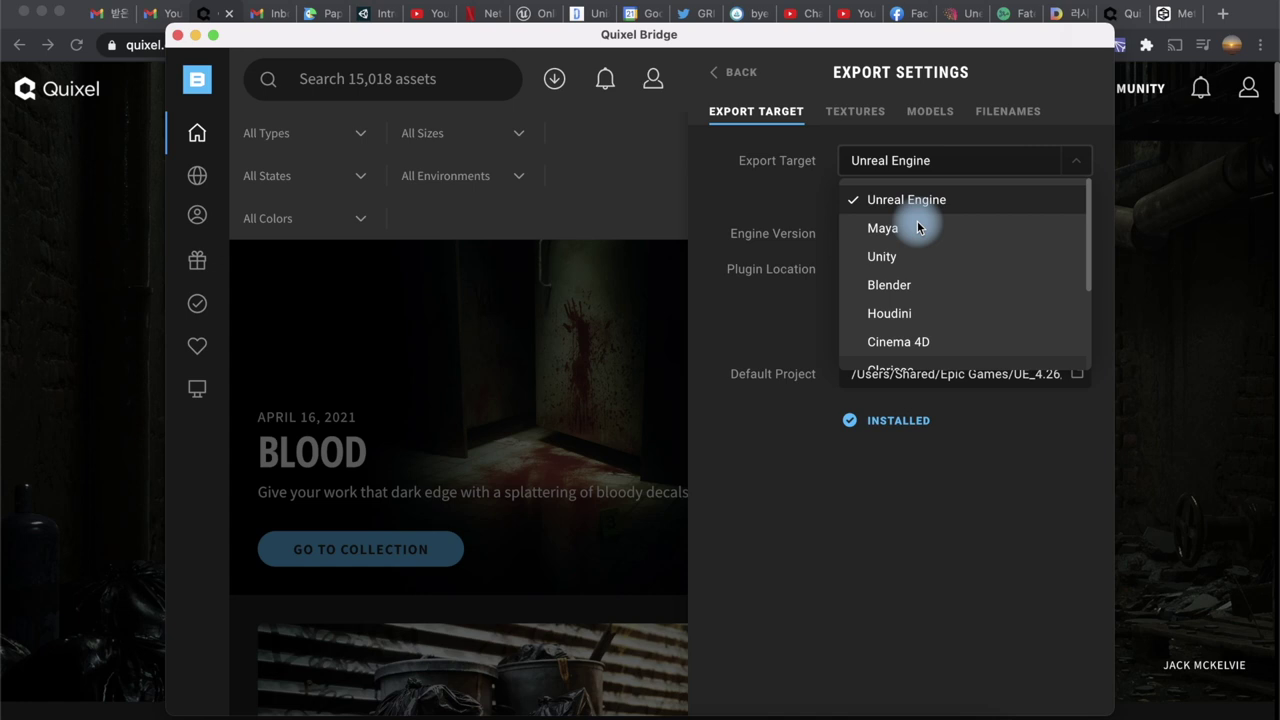
scroll(918, 228, down, 3)
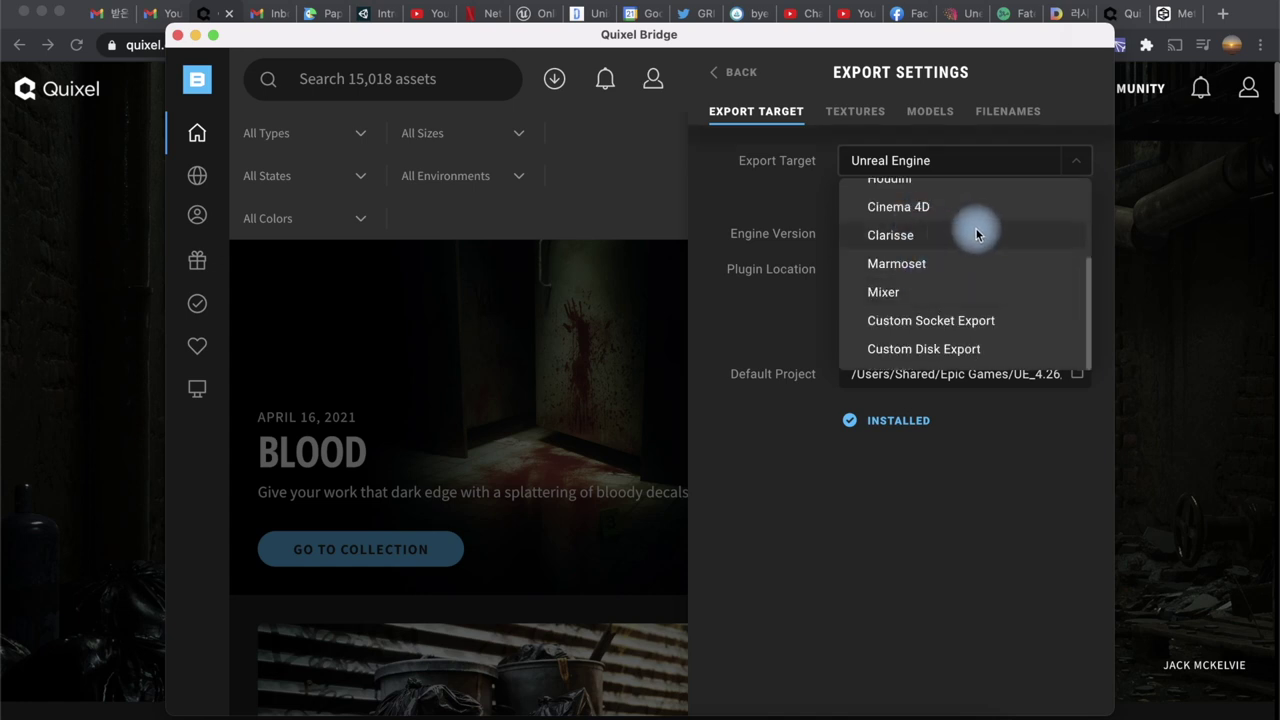
scroll(932, 256, up, 3)
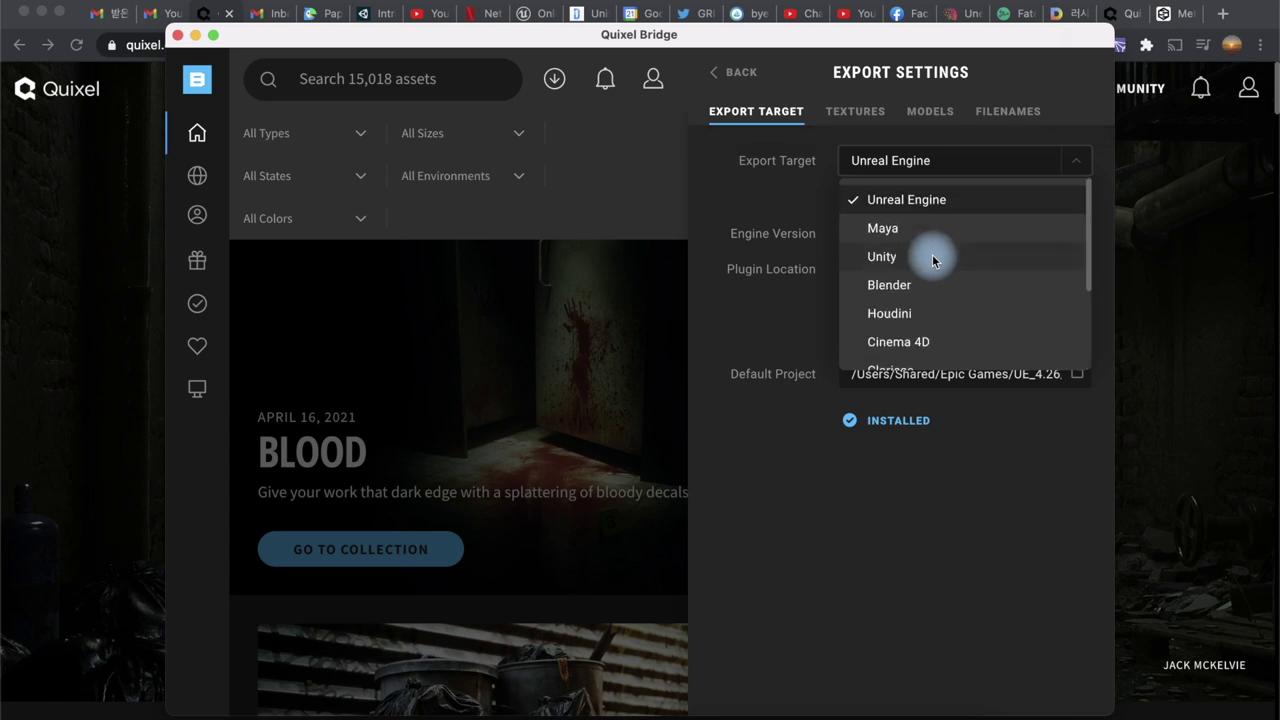
click(910, 257)
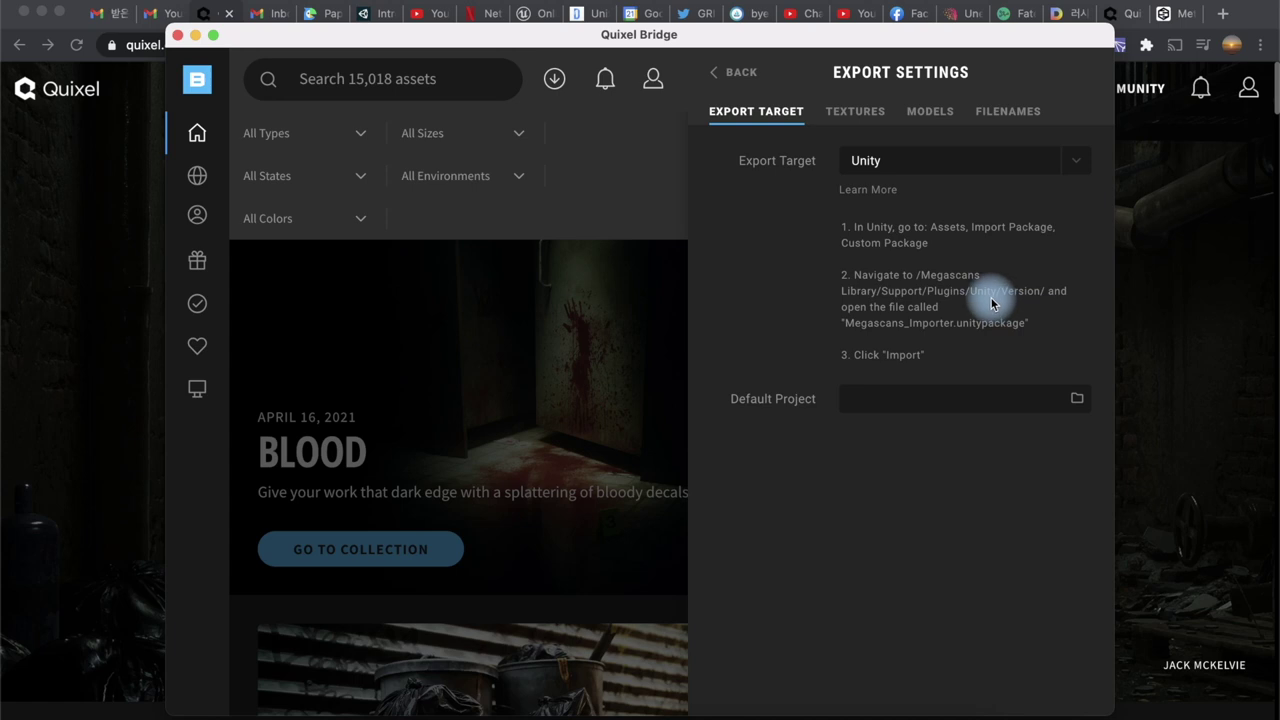
click(1003, 163)
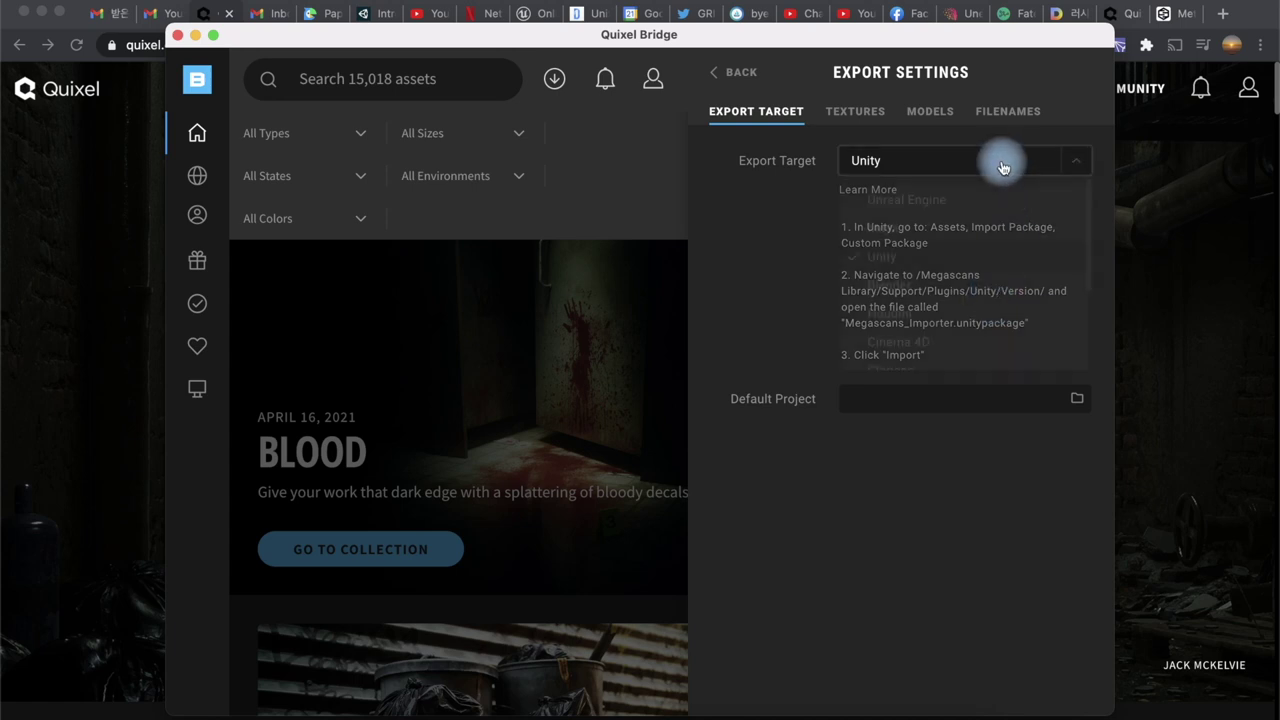
click(903, 287)
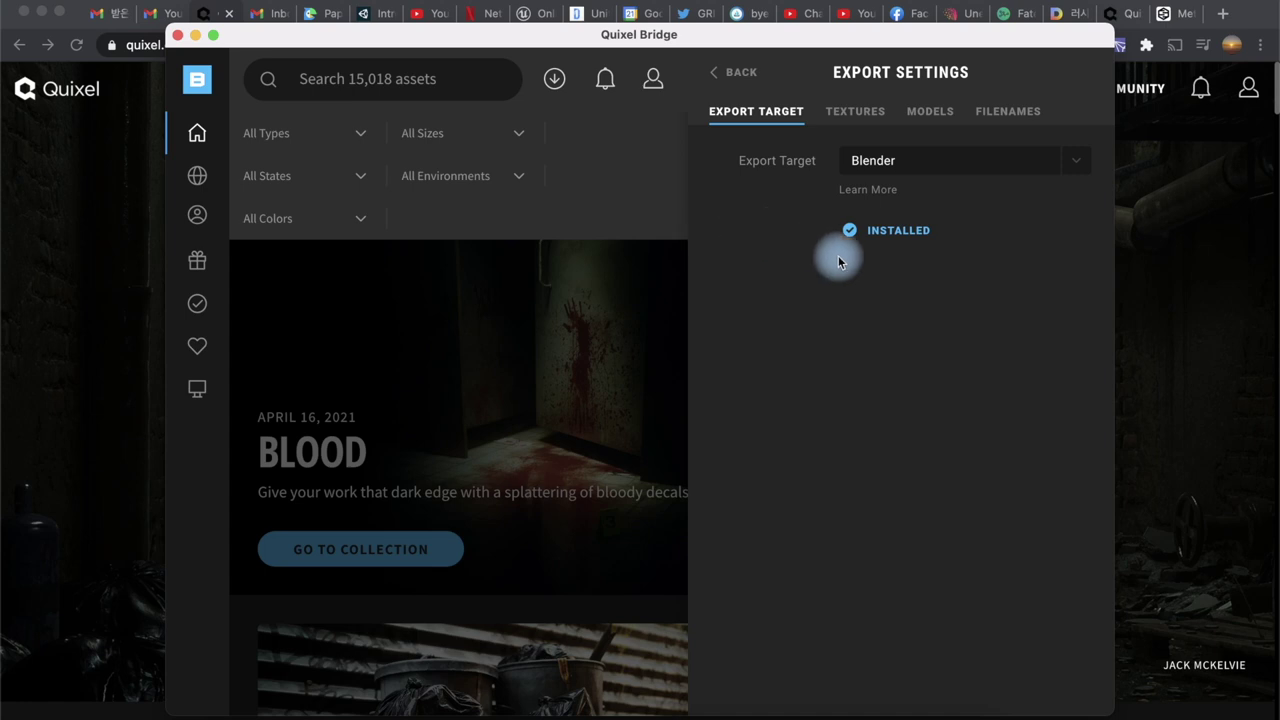
Set the export target back to Unreal Engine and export Hana at 2K
click(905, 160)
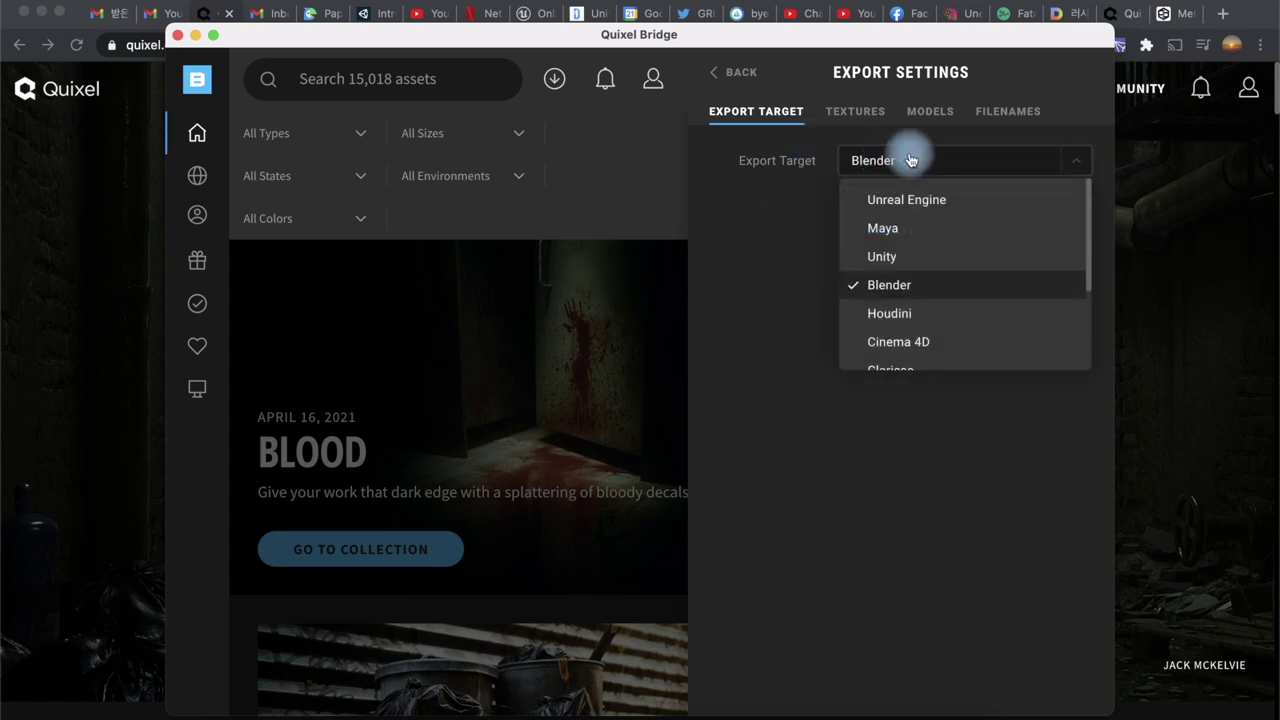
click(918, 205)
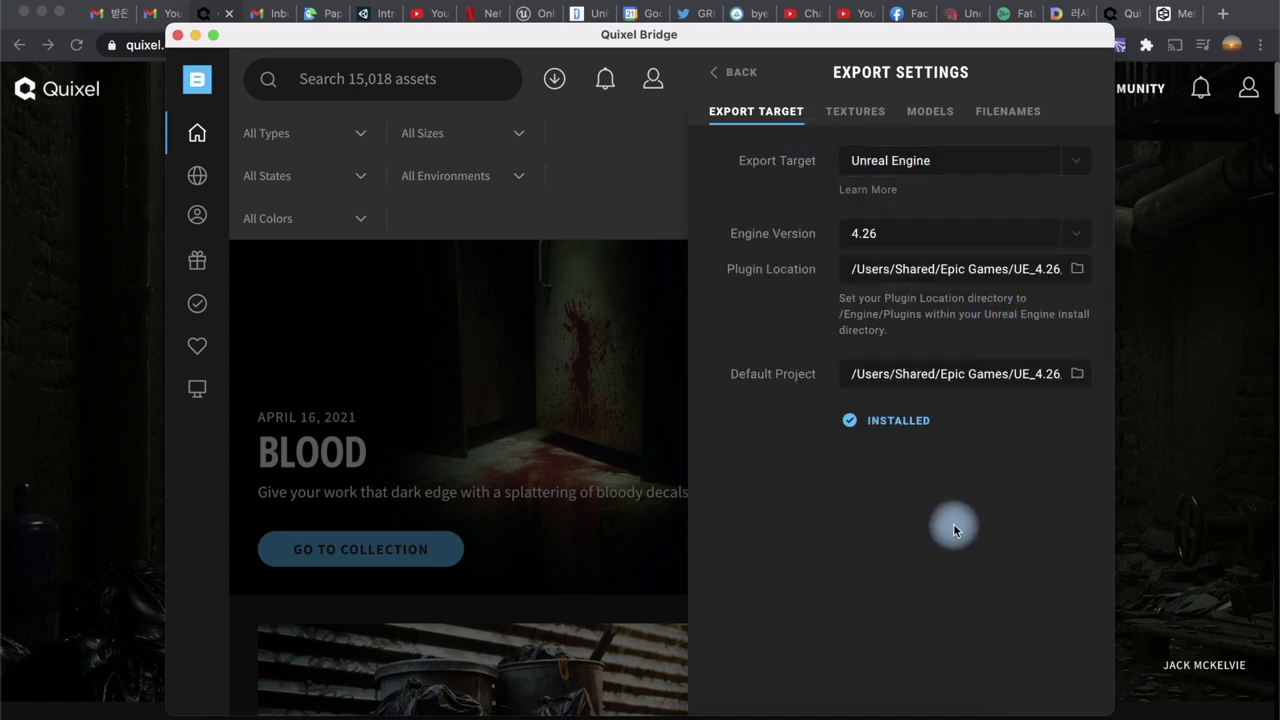
click(741, 70)
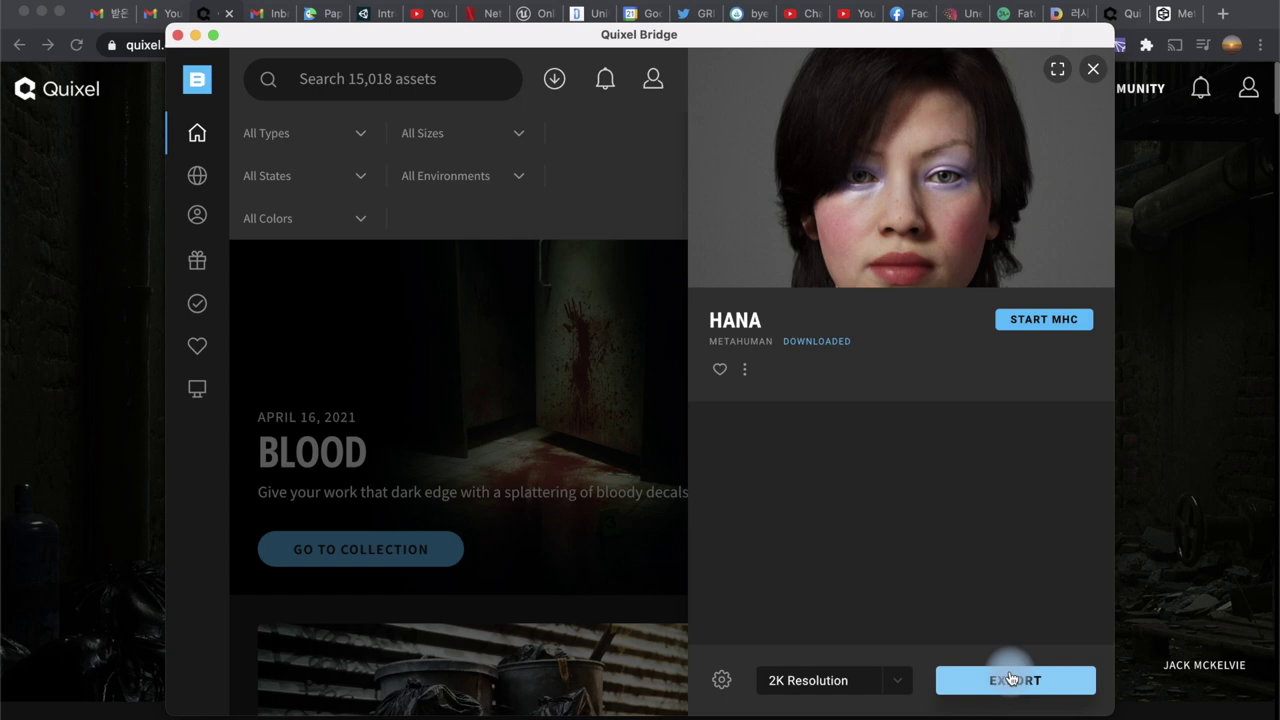
click(1010, 679)
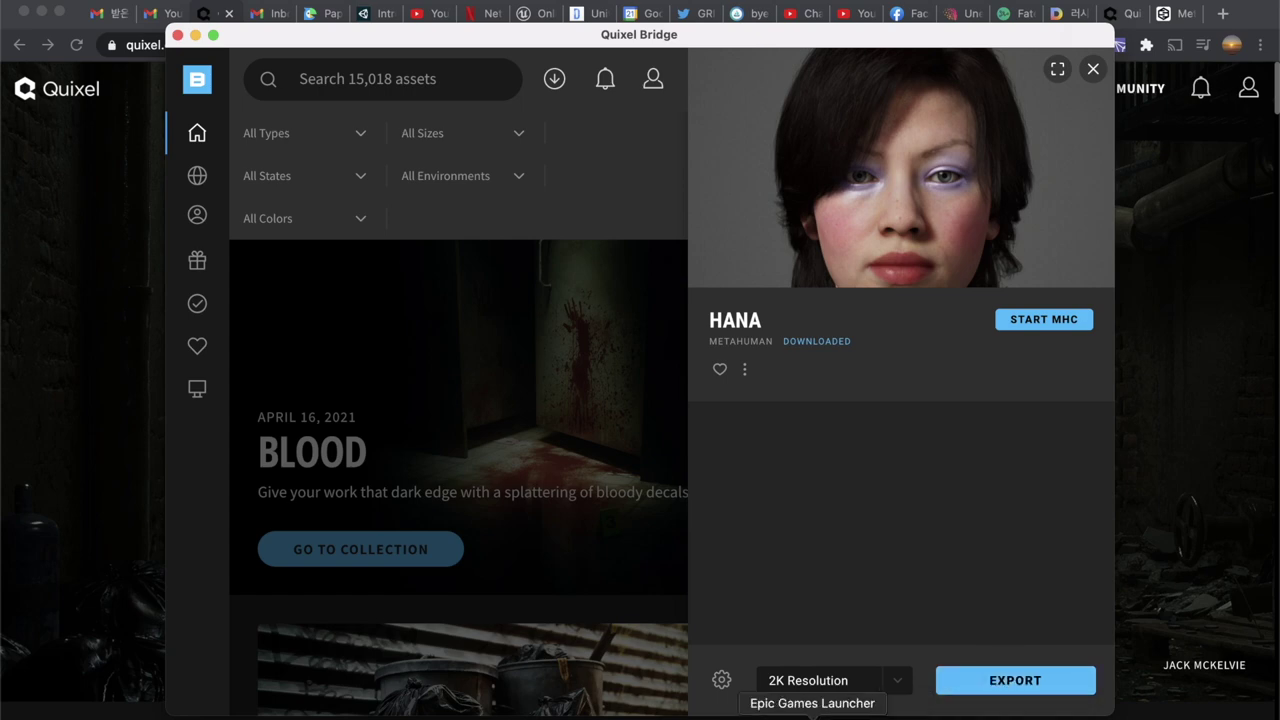
Launch Unreal Engine 4.26.2 from the Epic Games Launcher and open the MetaHumanTest project
click(812, 715)
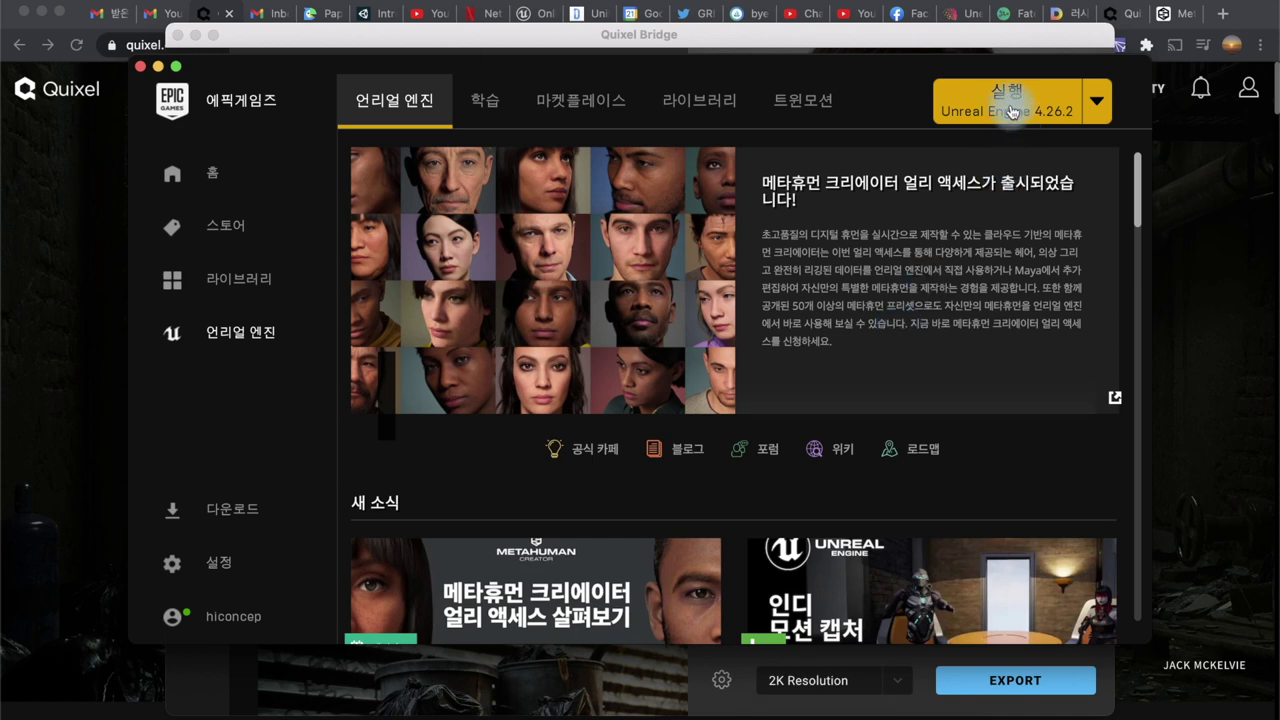
click(1012, 111)
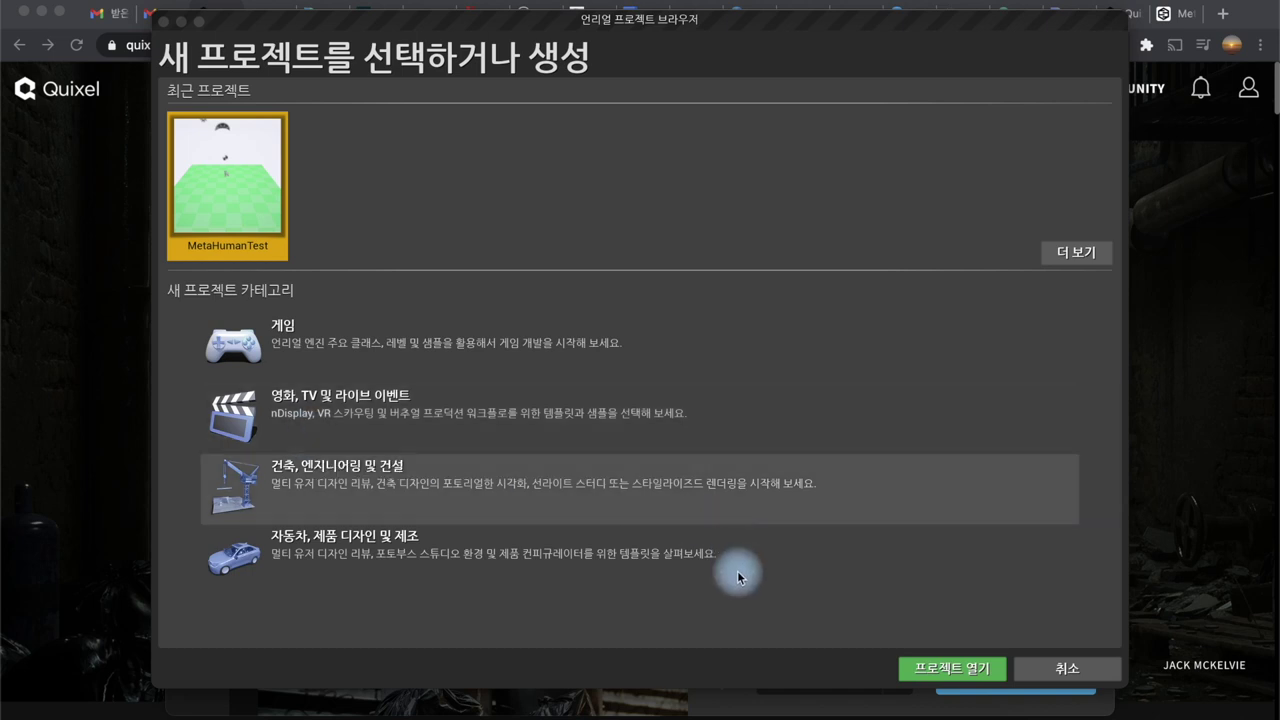
click(930, 673)
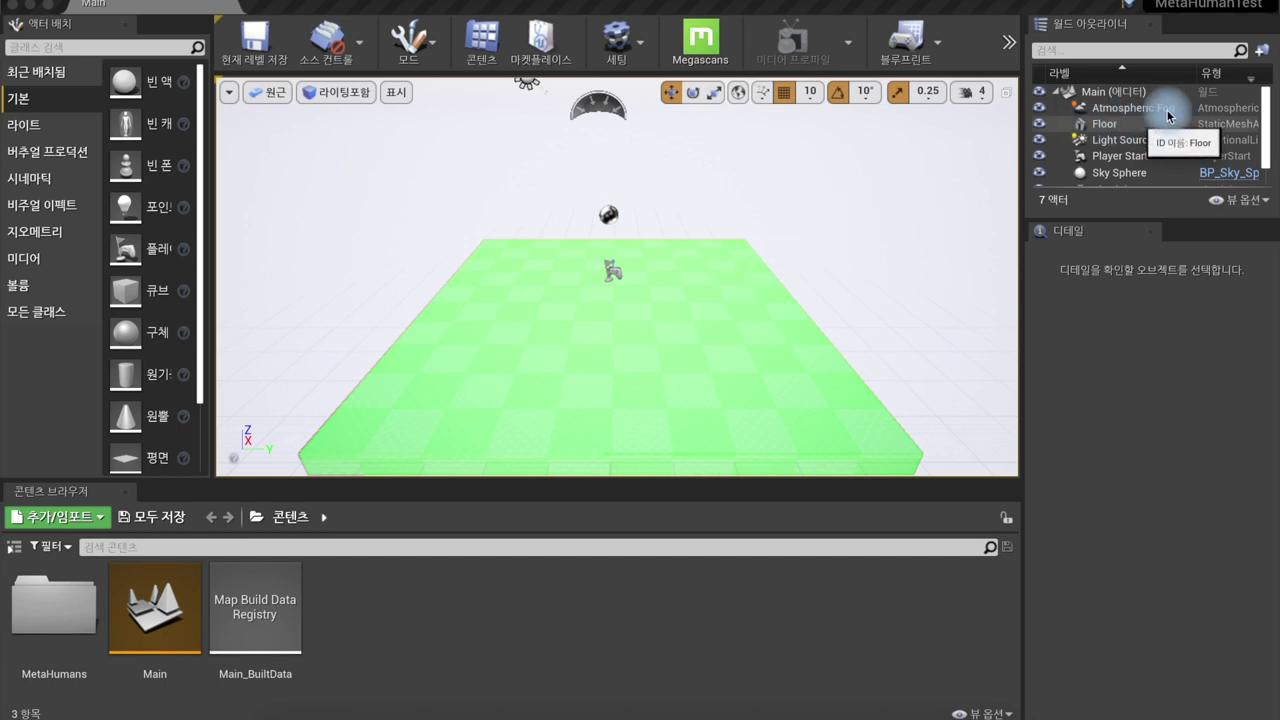
Select the Floor, Light Source, Player Start and Sky Sphere actors in the World Outliner
click(1107, 126)
click(1126, 142)
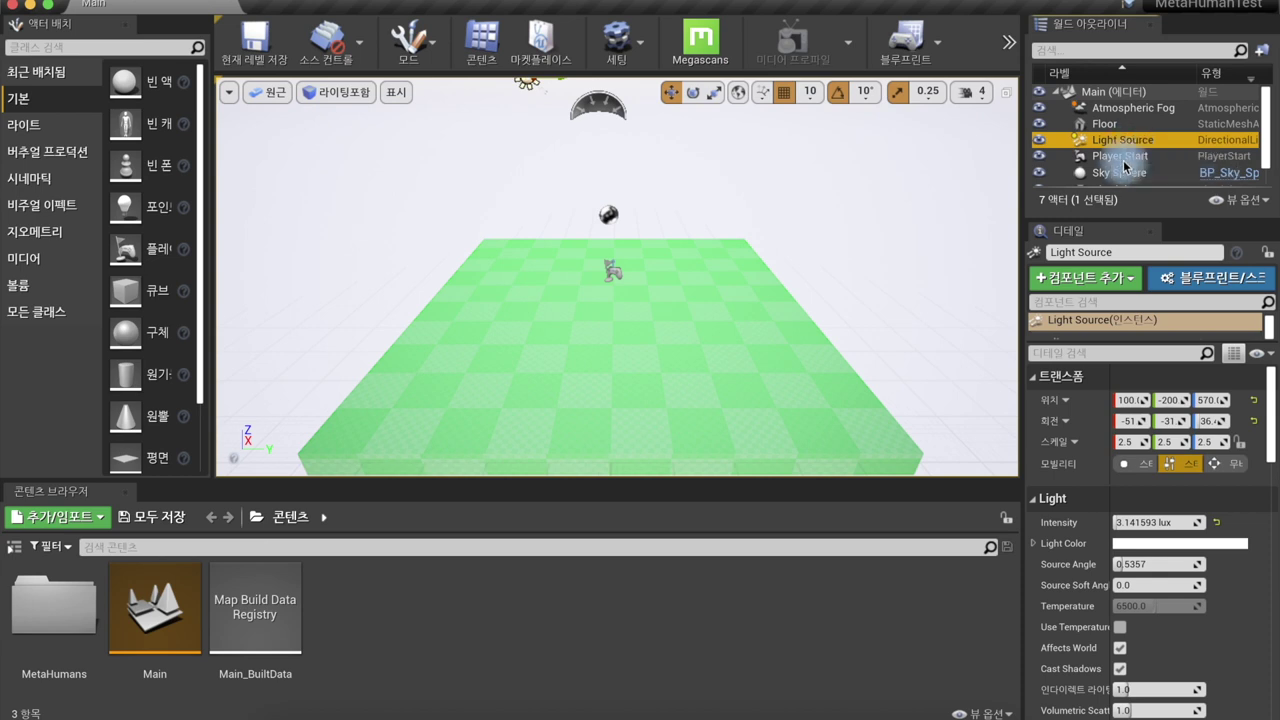
click(1114, 158)
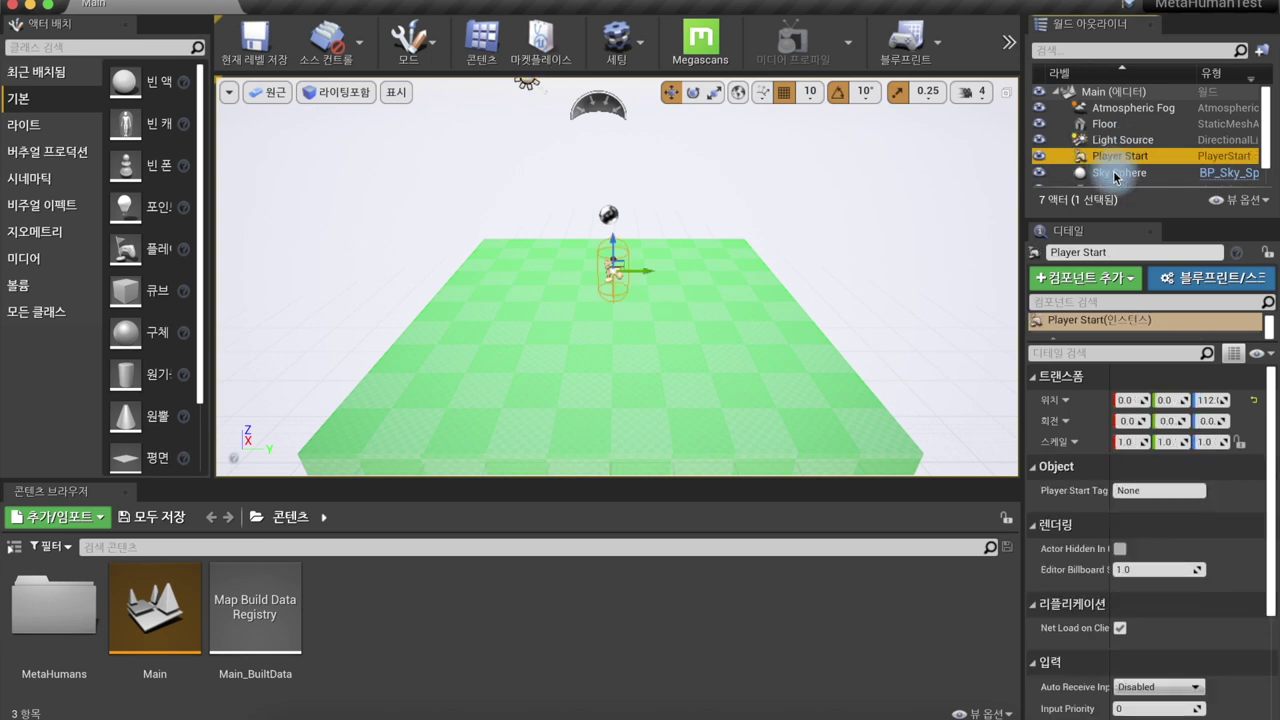
click(1117, 174)
scroll(1117, 182, down, 1)
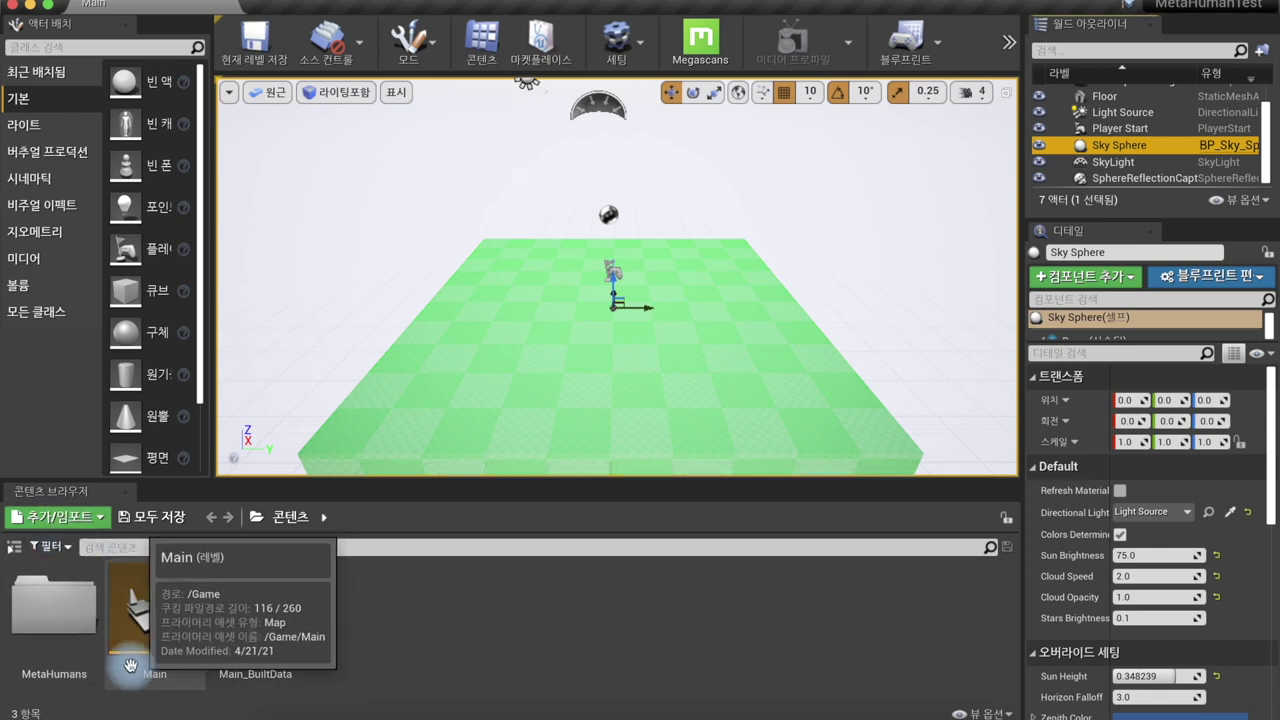
Browse into MetaHumans and its Taro folder, then back up to MetaHumans and switch to Quixel Bridge
click(50, 620)
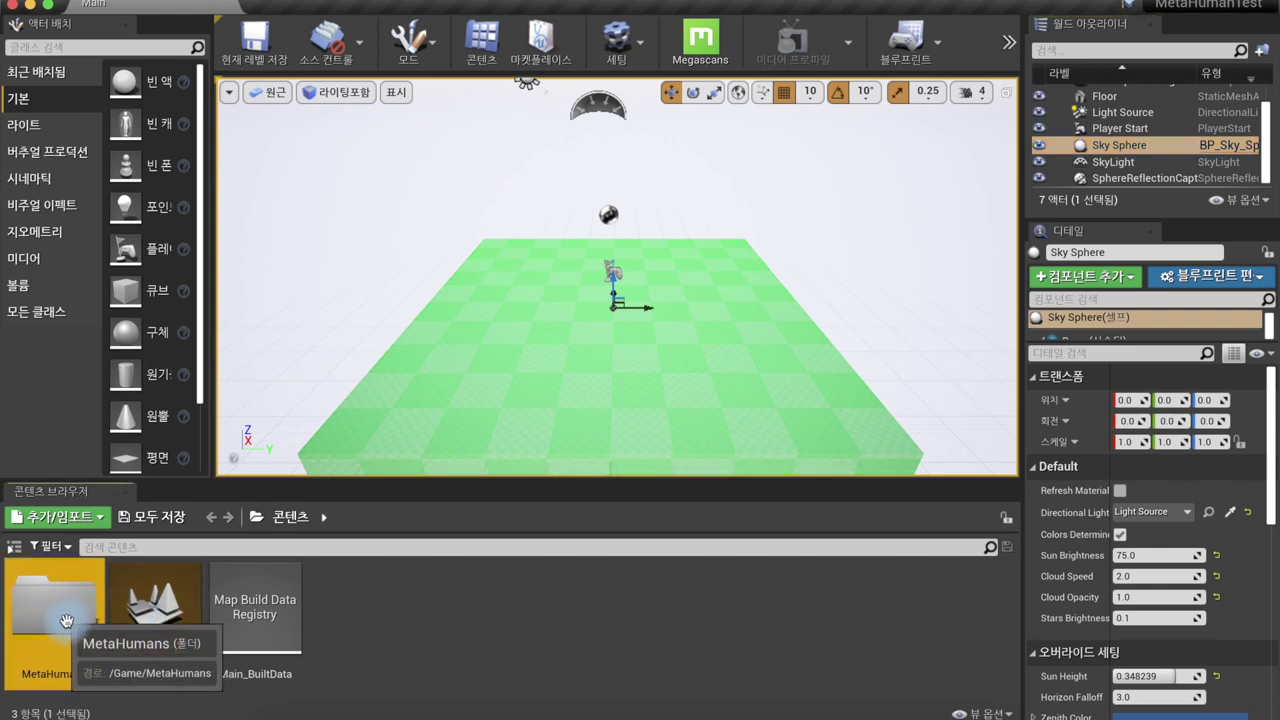
double_click(50, 620)
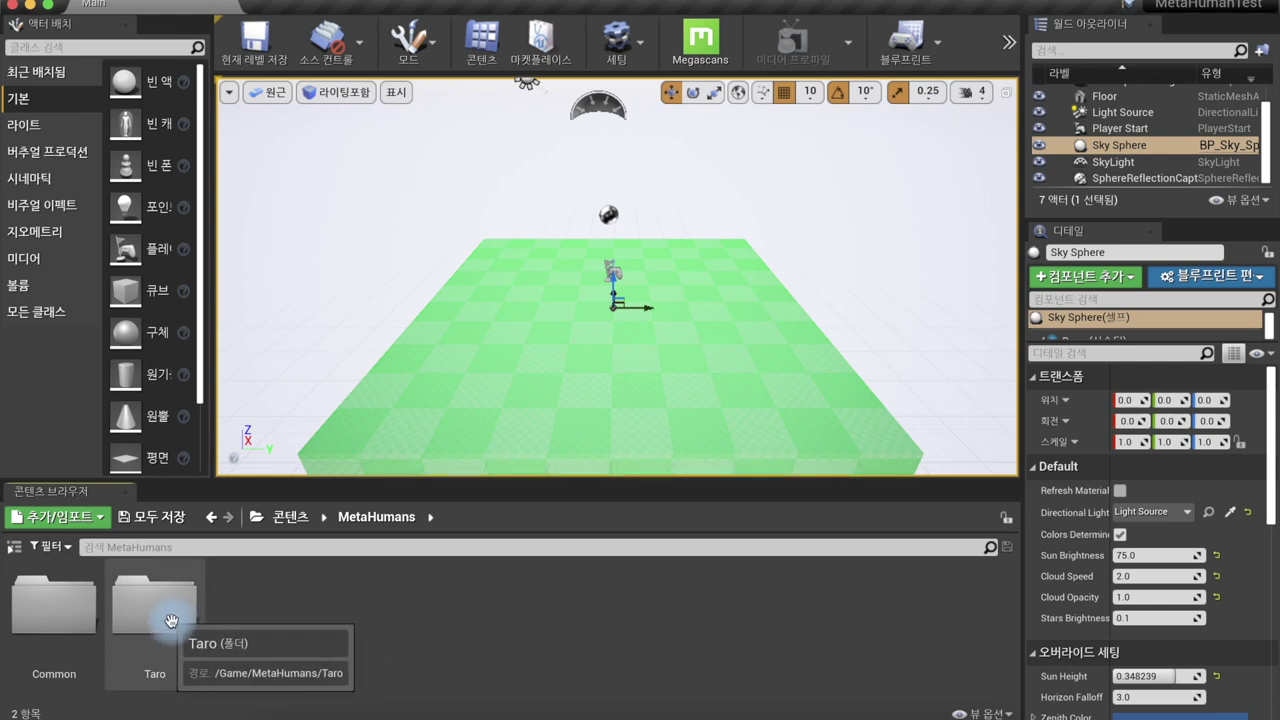
double_click(171, 621)
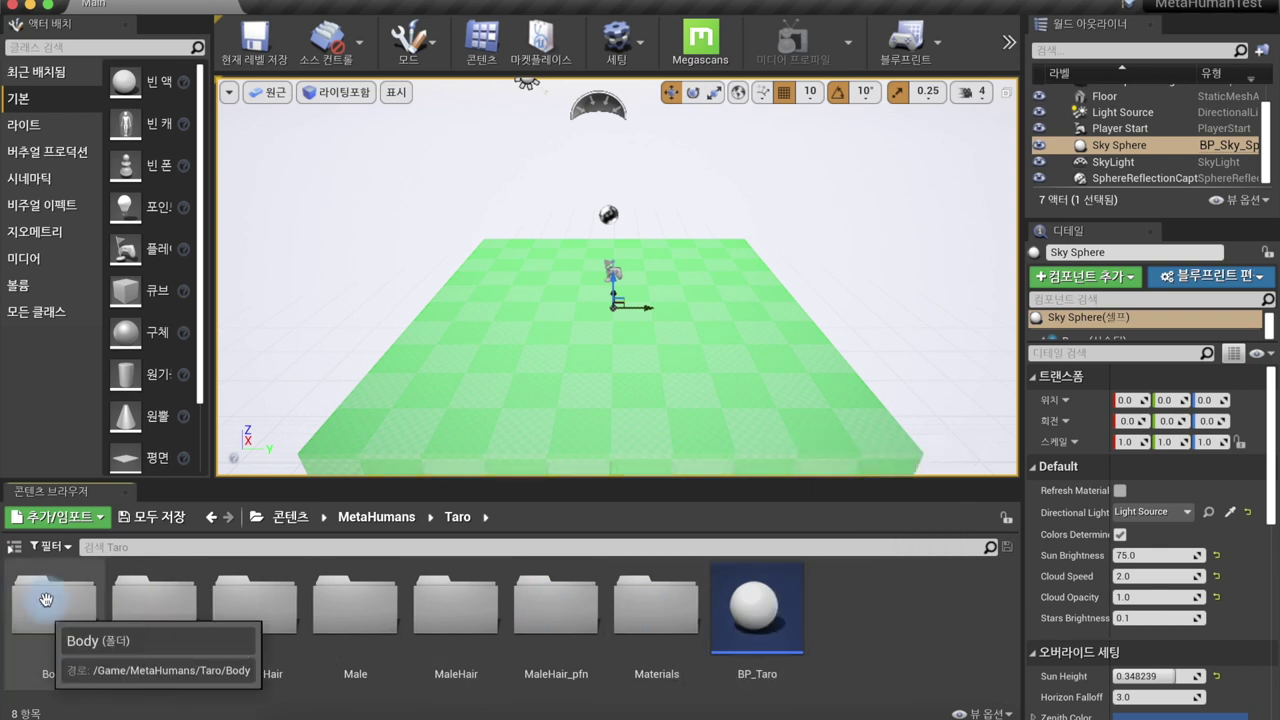
click(396, 515)
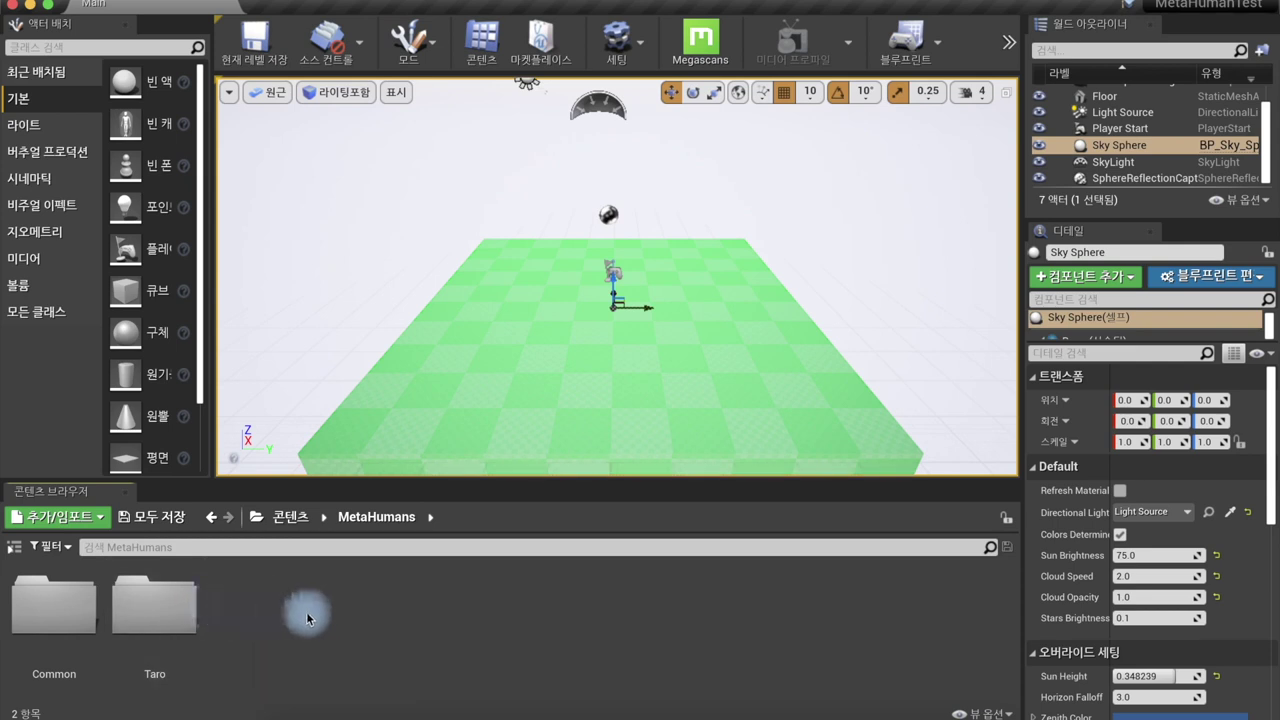
click(932, 716)
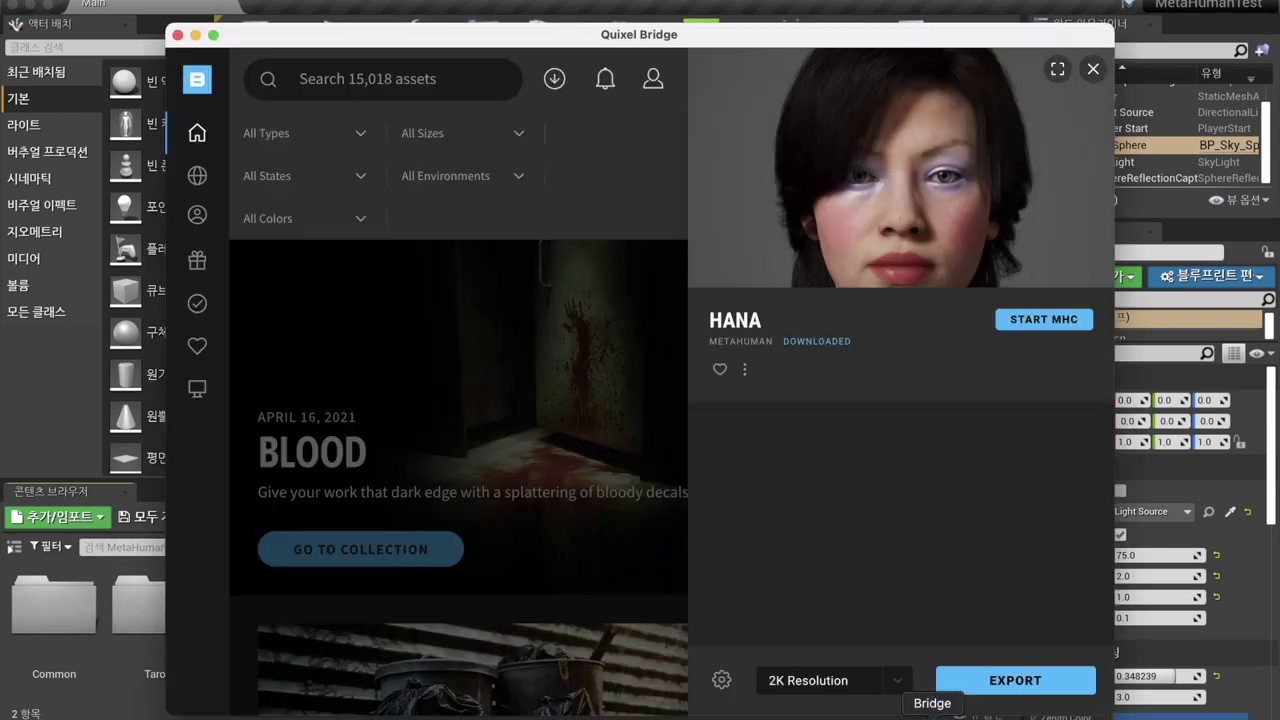
Export Hana at 2K into the open Unreal project and return to the editor
click(1003, 681)
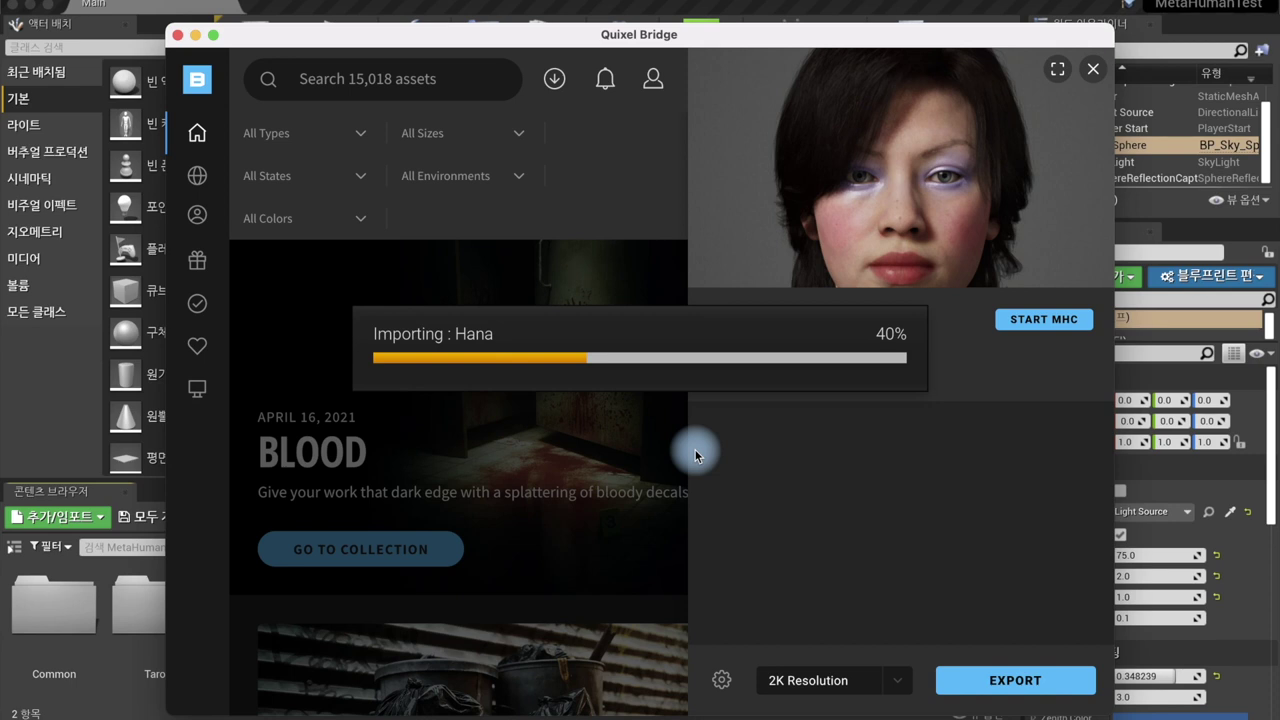
click(1172, 712)
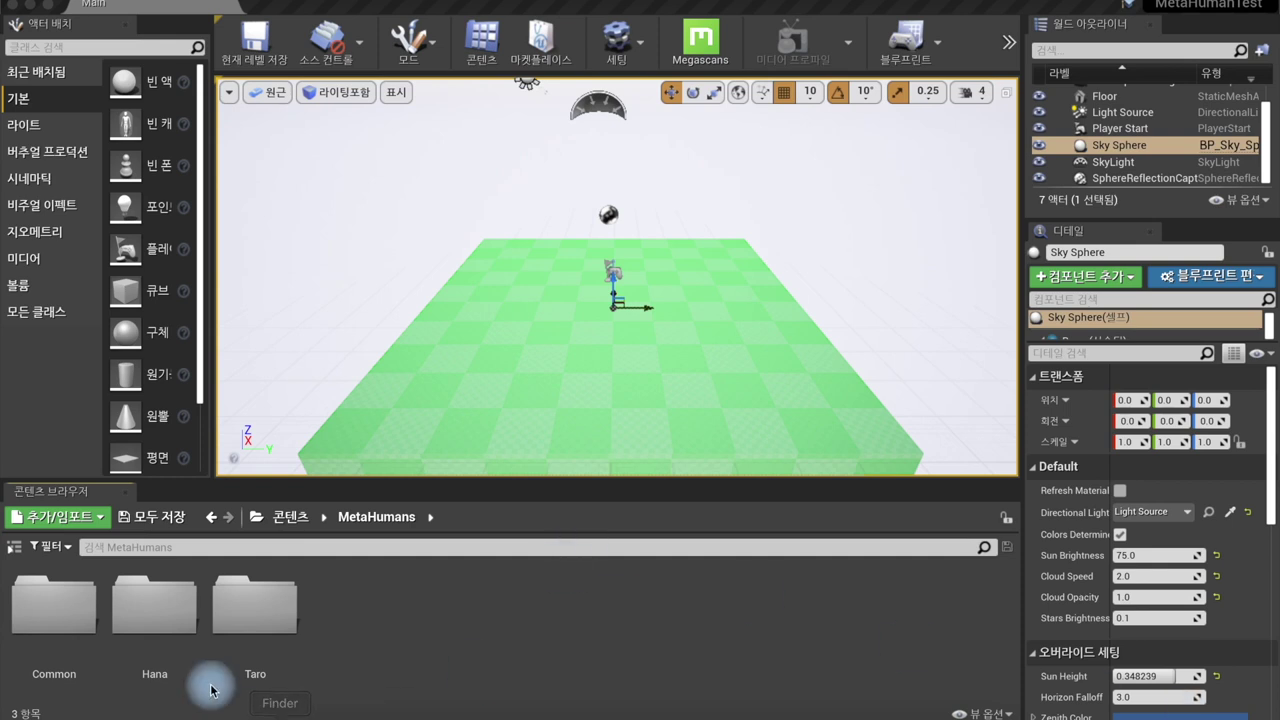
Open the imported Hana folder and its Body subfolder, then go back up to Hana
click(144, 609)
double_click(144, 605)
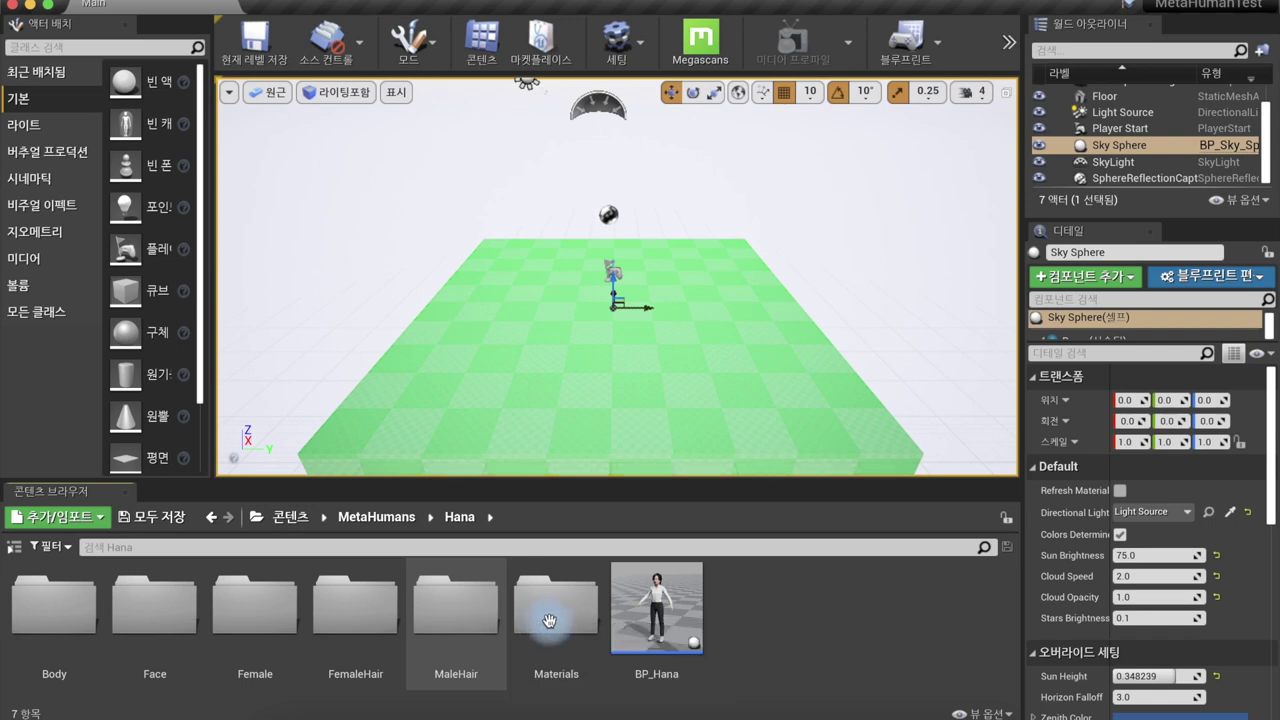
double_click(55, 605)
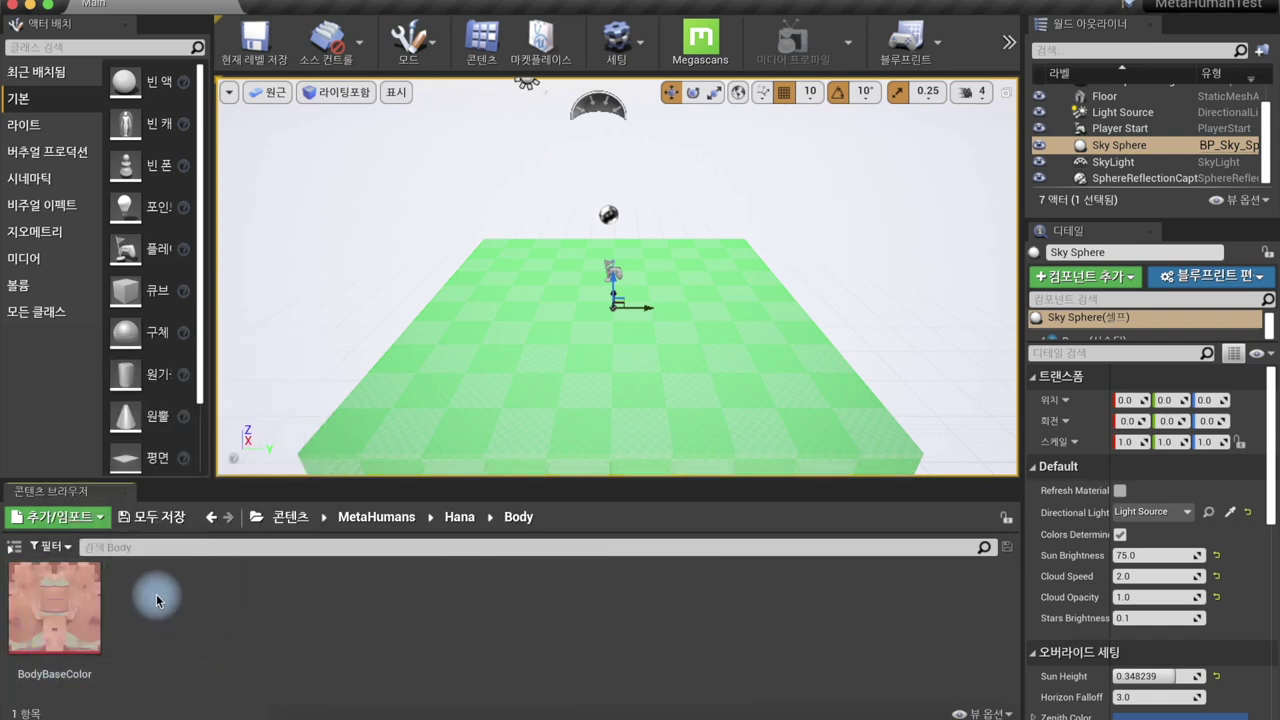
click(462, 517)
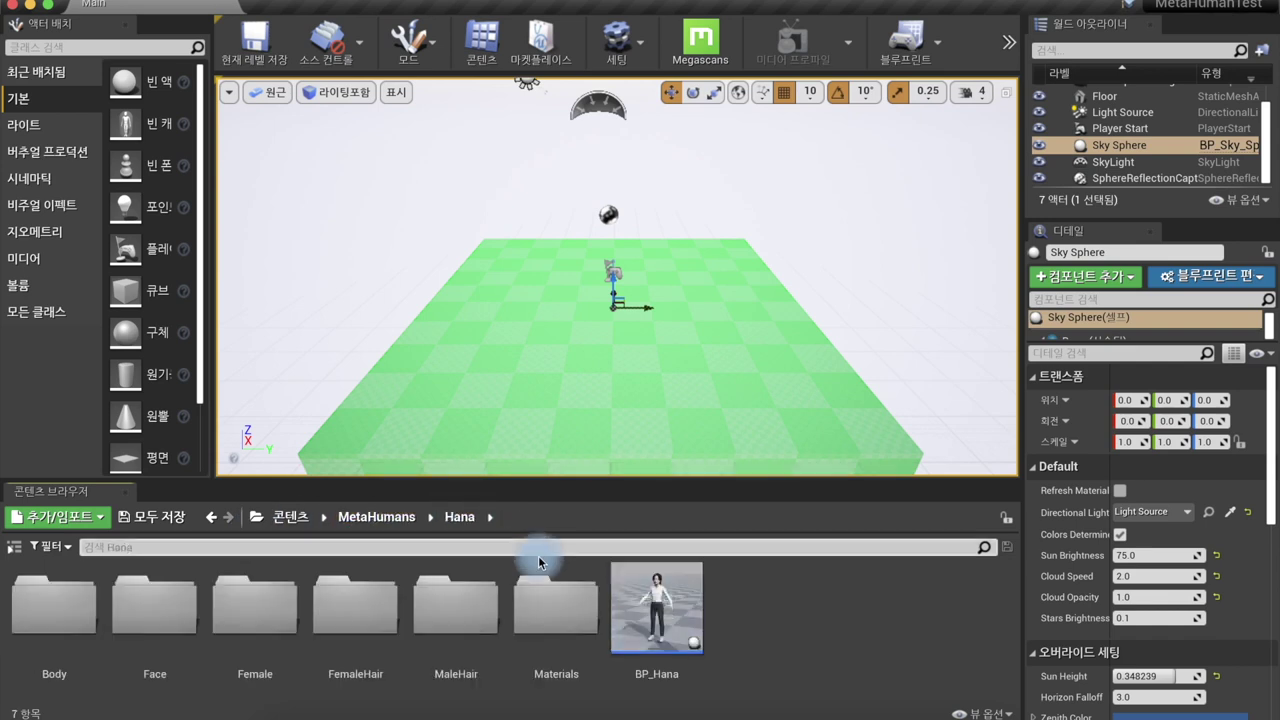
double_click(661, 603)
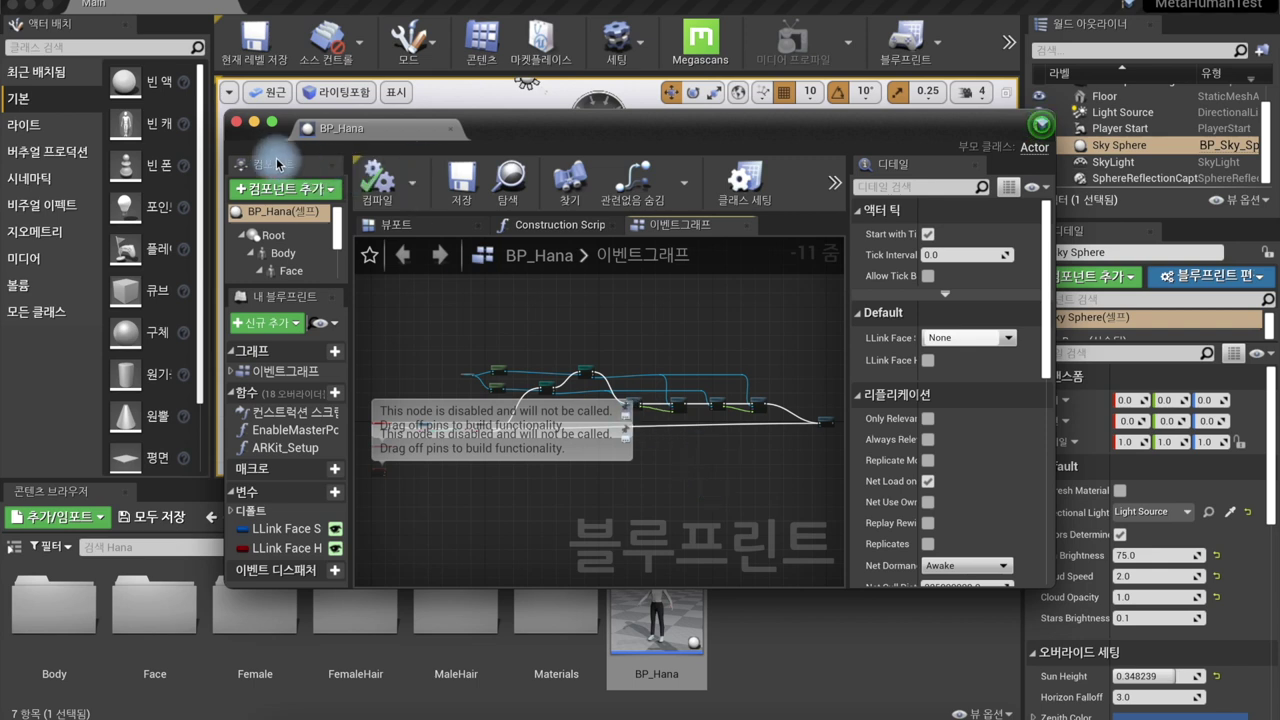
click(236, 122)
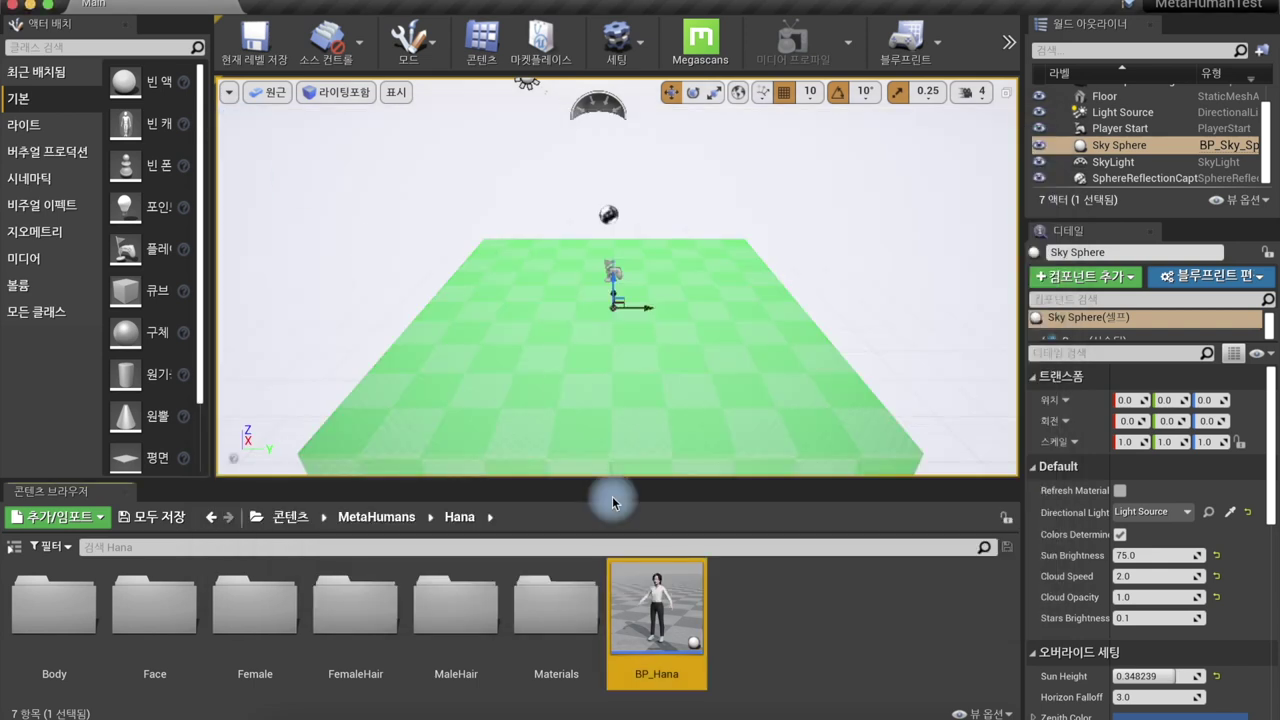